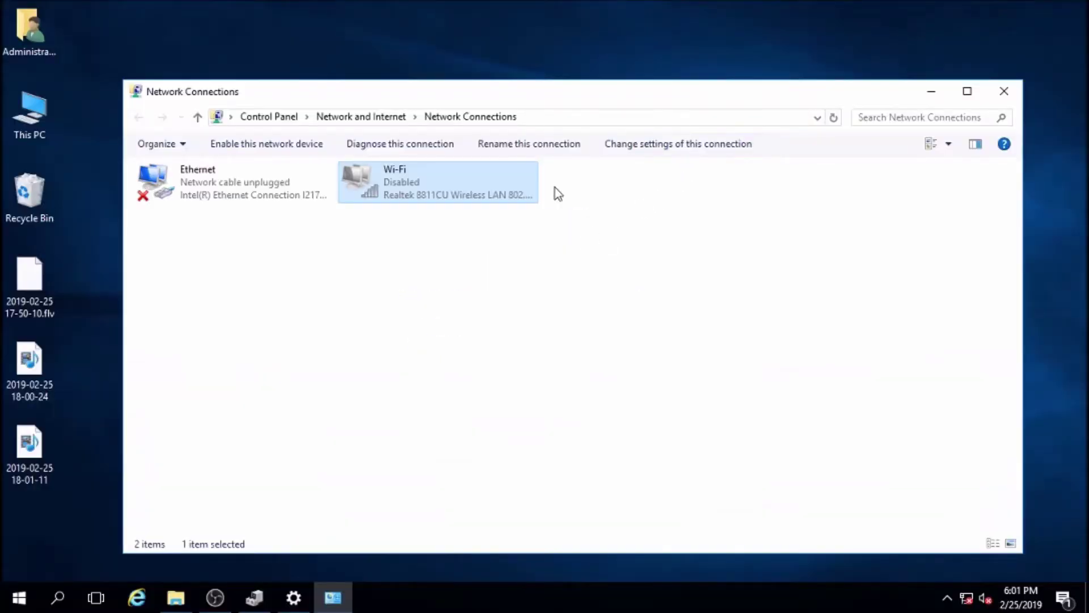
Try enabling the disabled Wi-Fi adapter, then open Server Manager via This PC > Manage
right_click(471, 194)
click(492, 205)
right_click(20, 99)
click(63, 150)
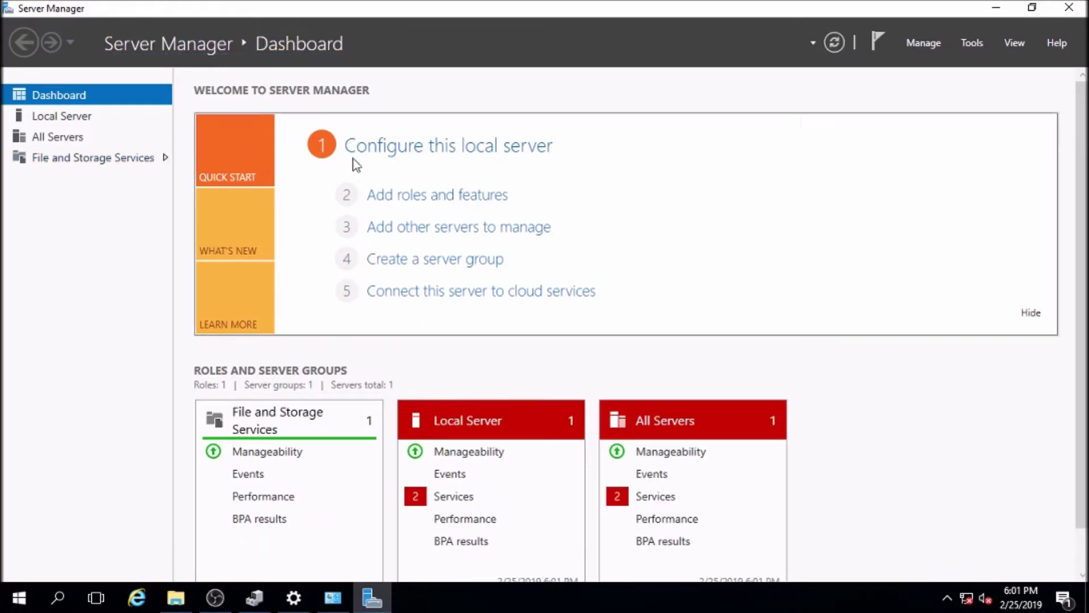
Start Add Roles and Features, keeping role-based install and the local server, adding no roles
click(479, 199)
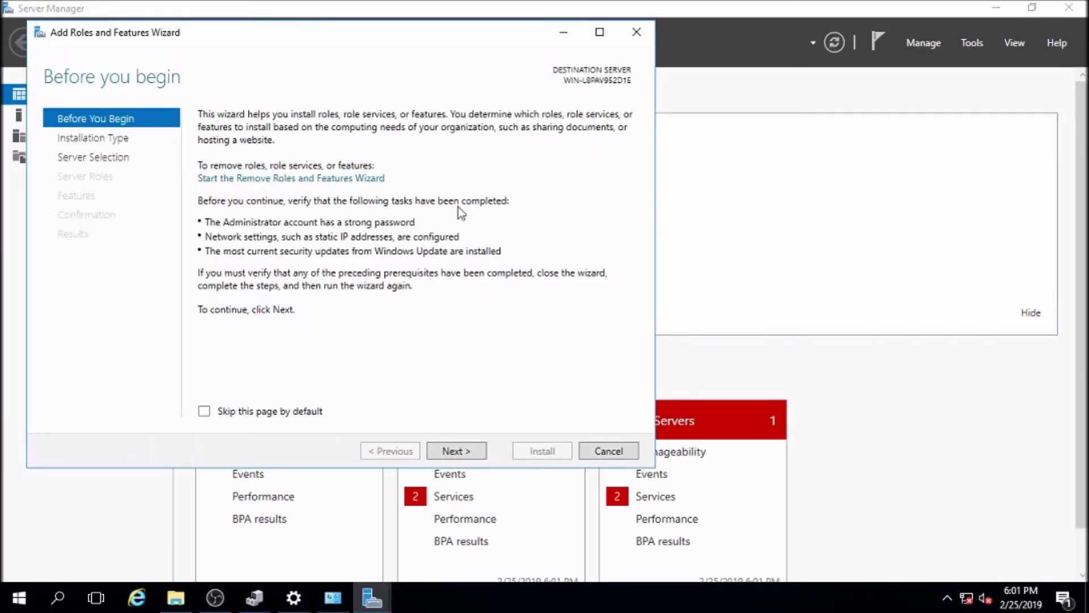
click(449, 452)
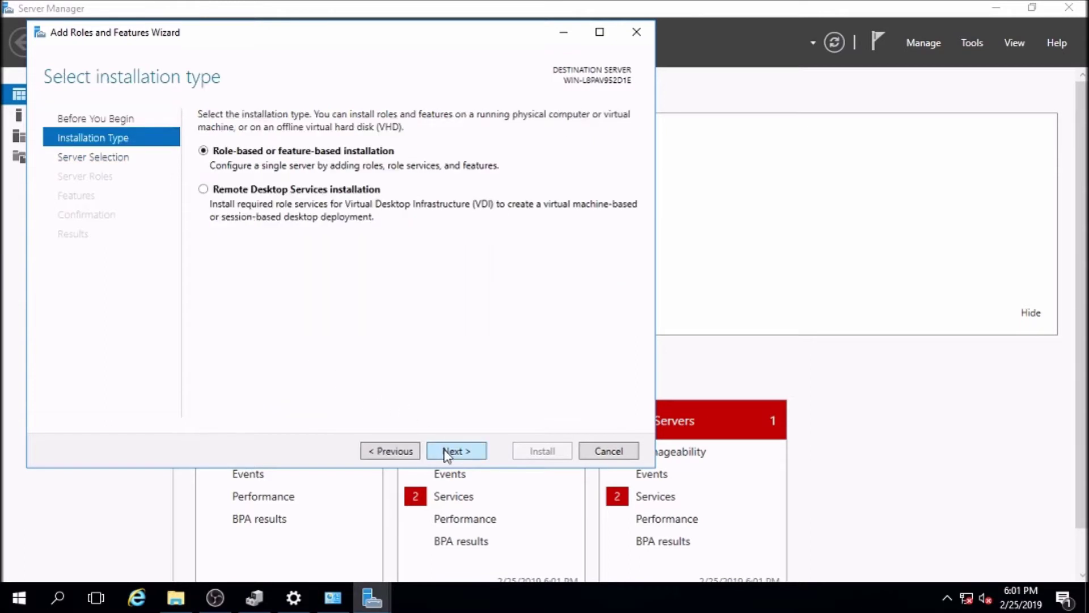
click(440, 450)
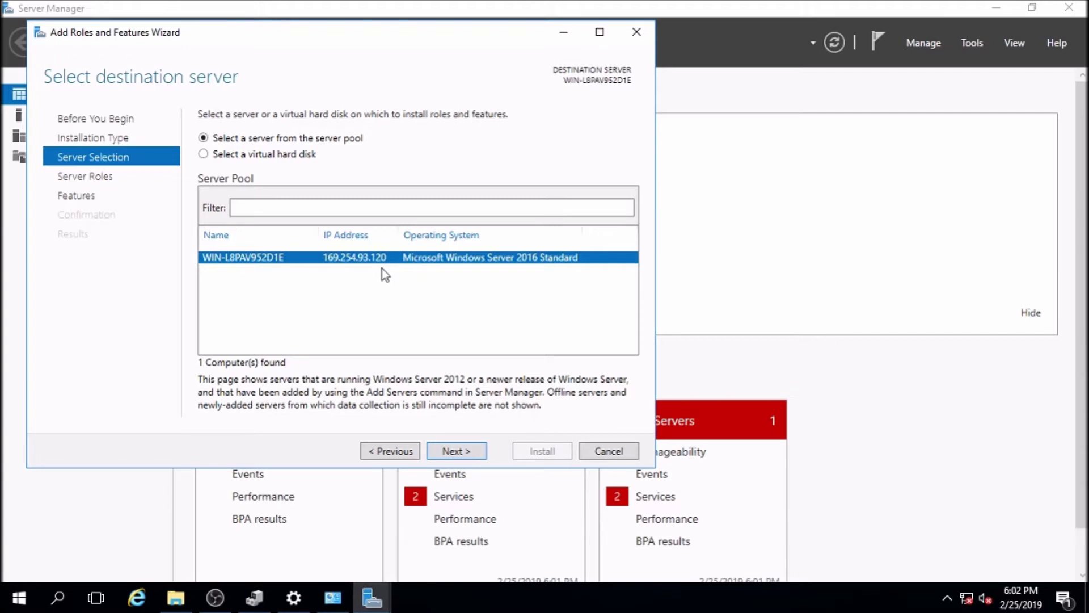
click(450, 451)
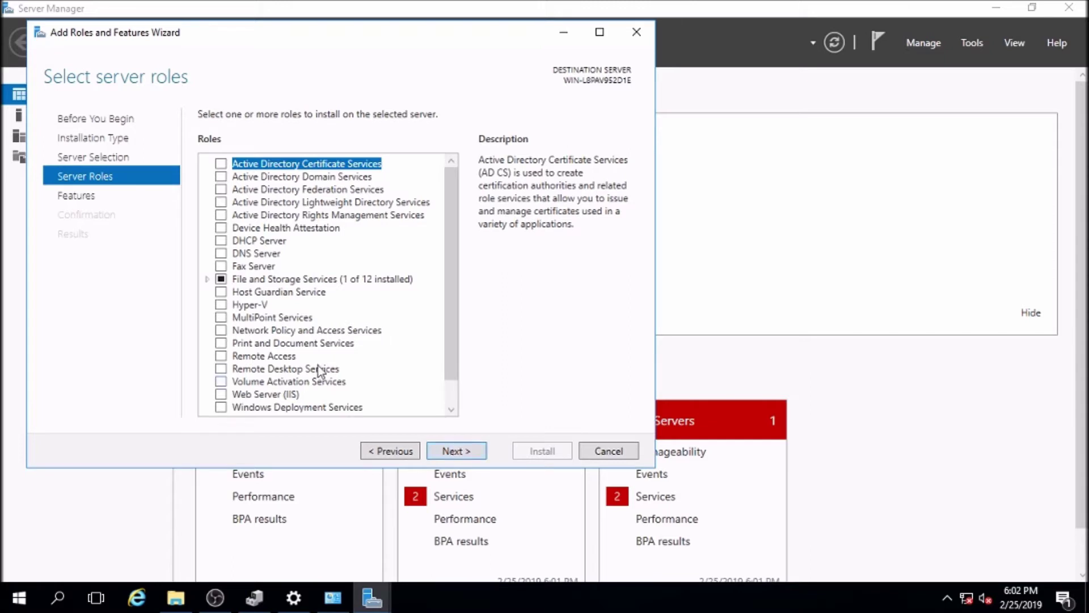
scroll(334, 349, down, 1)
scroll(333, 353, up, 1)
click(206, 279)
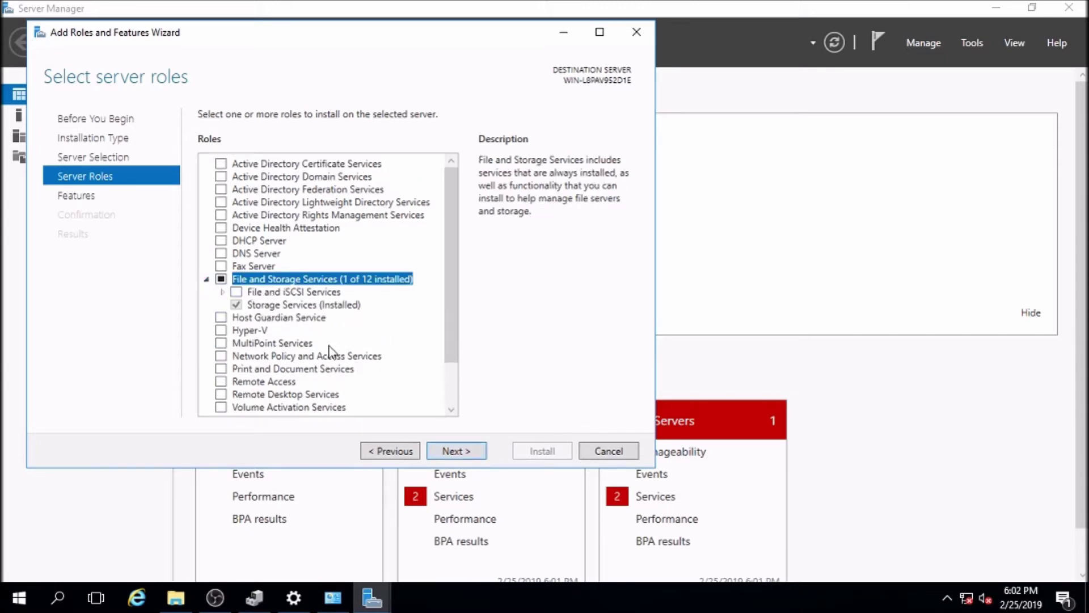
scroll(331, 354, down, 1)
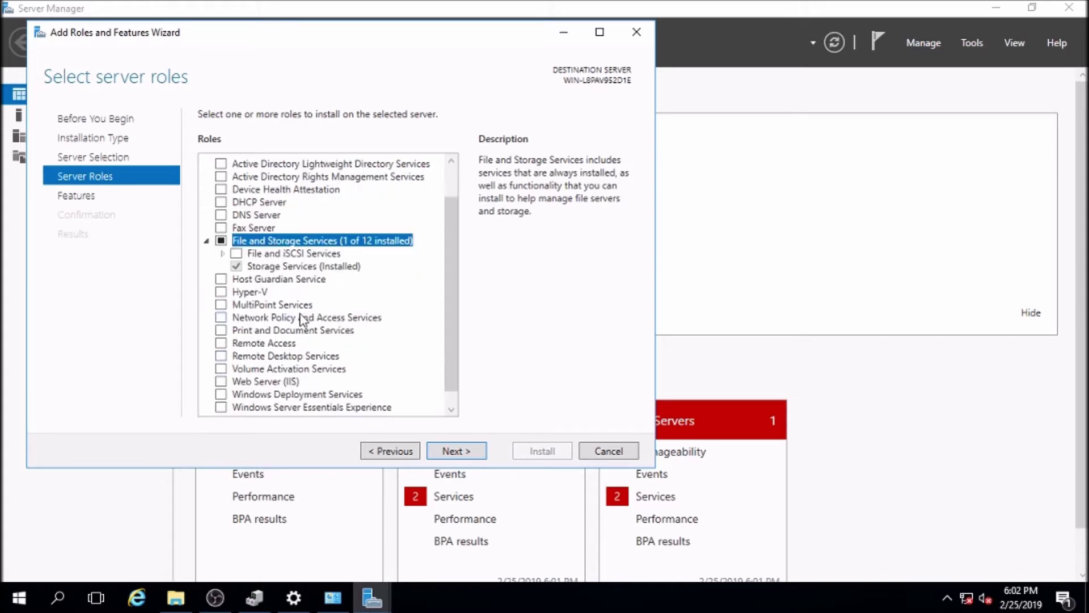
click(458, 450)
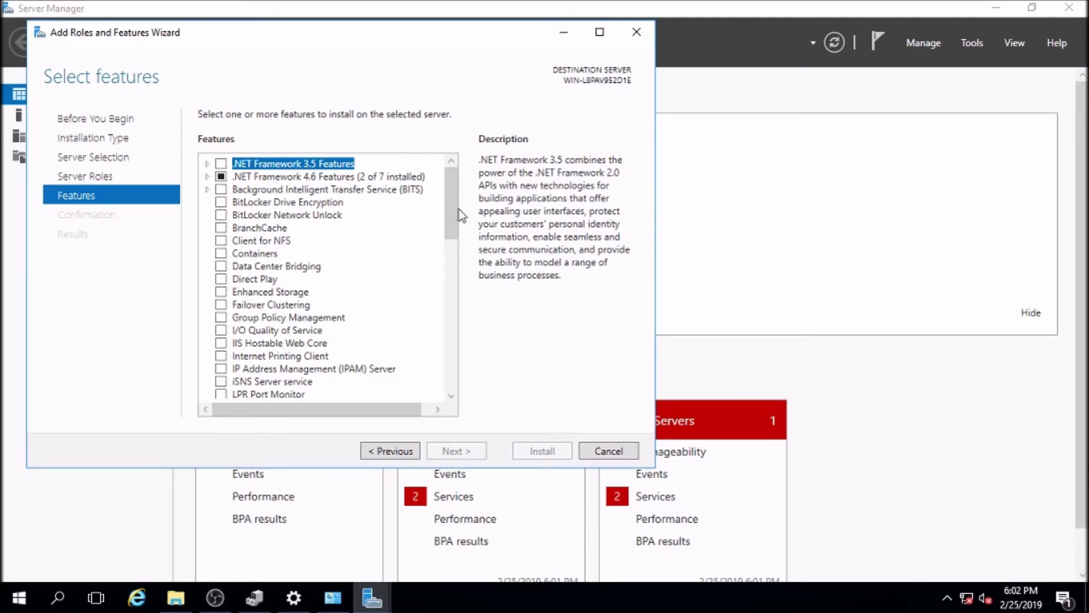
Check Wireless LAN Service in Features, install it, and close the finished wizard
drag(458, 214, 434, 312)
scroll(431, 323, down, 5)
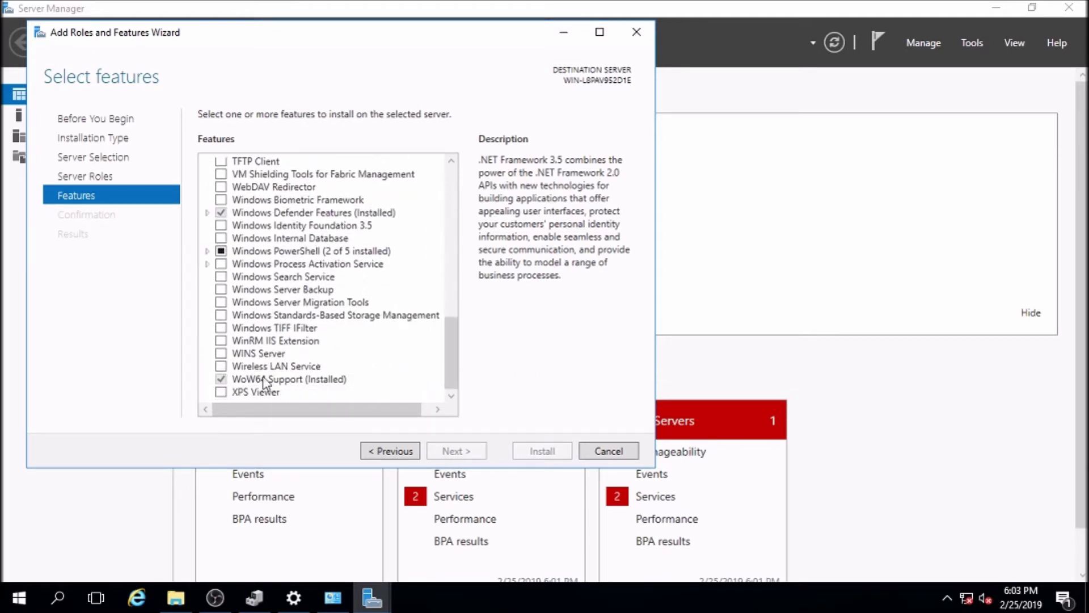
click(221, 366)
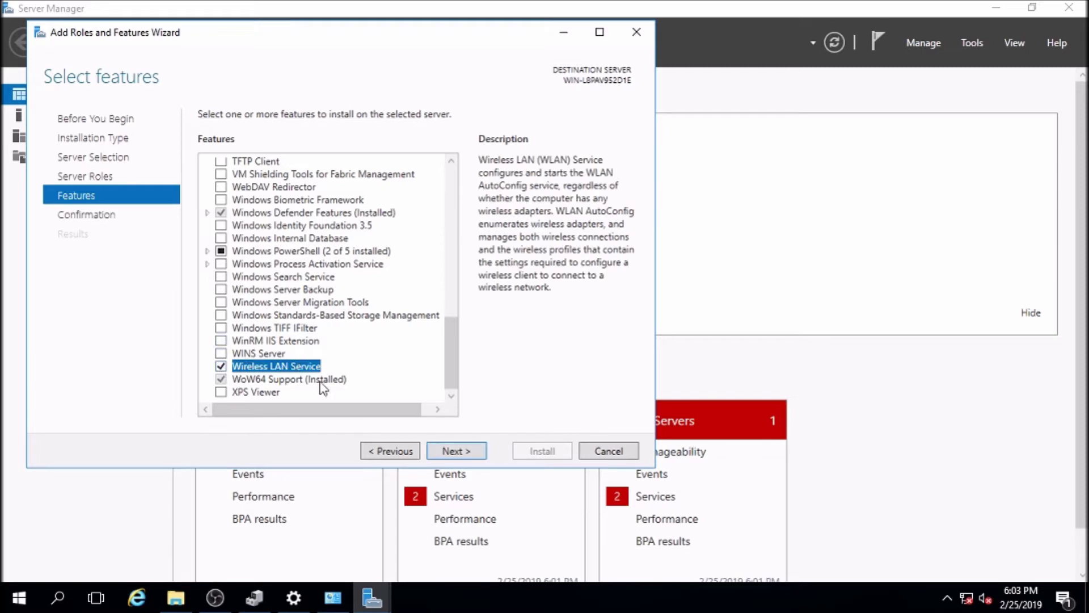
click(469, 451)
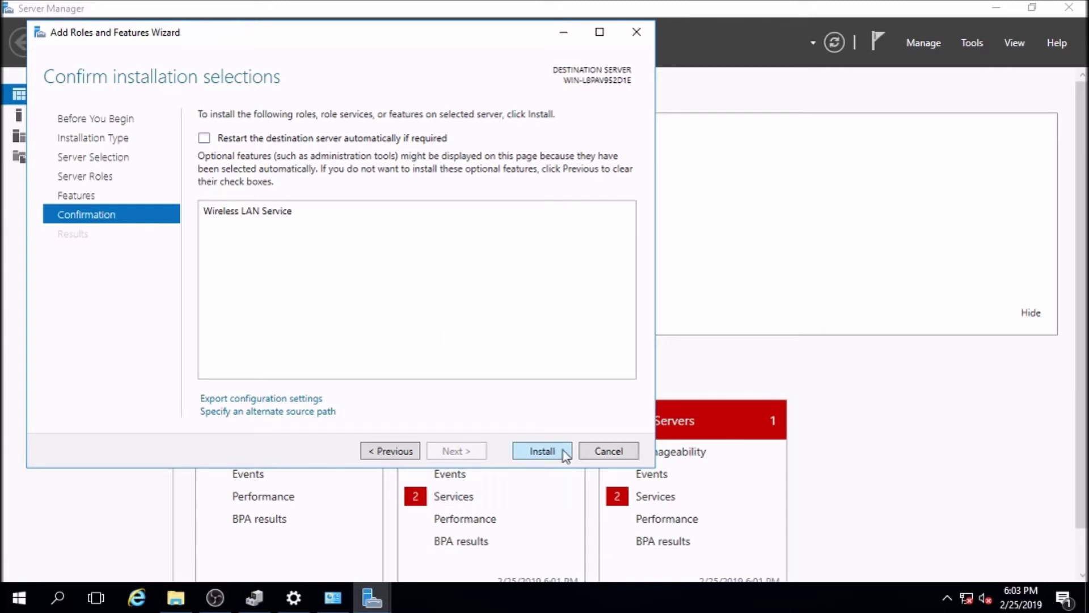
click(540, 454)
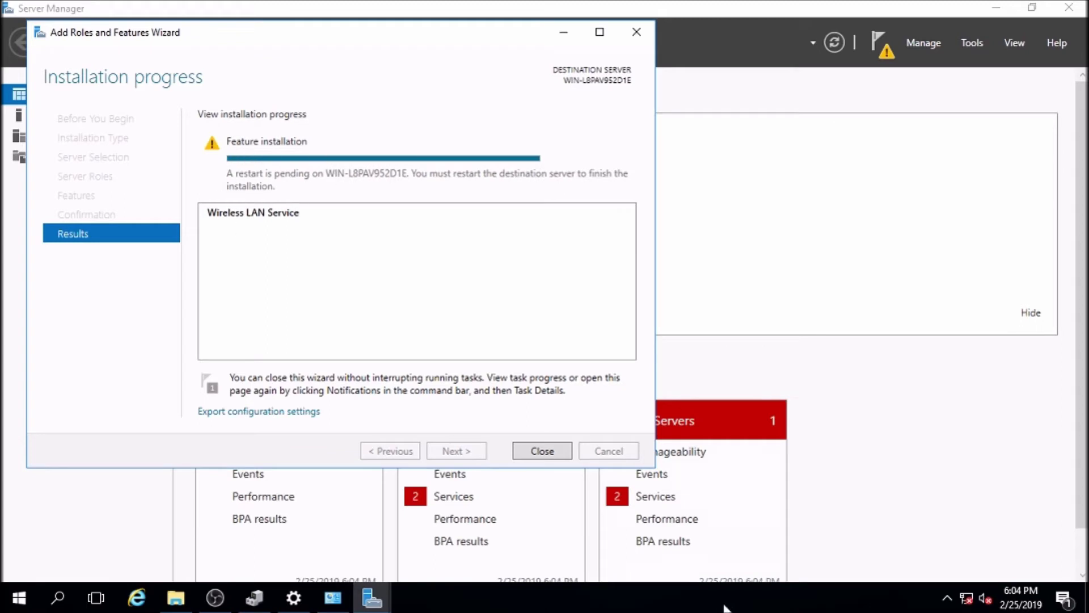
click(554, 456)
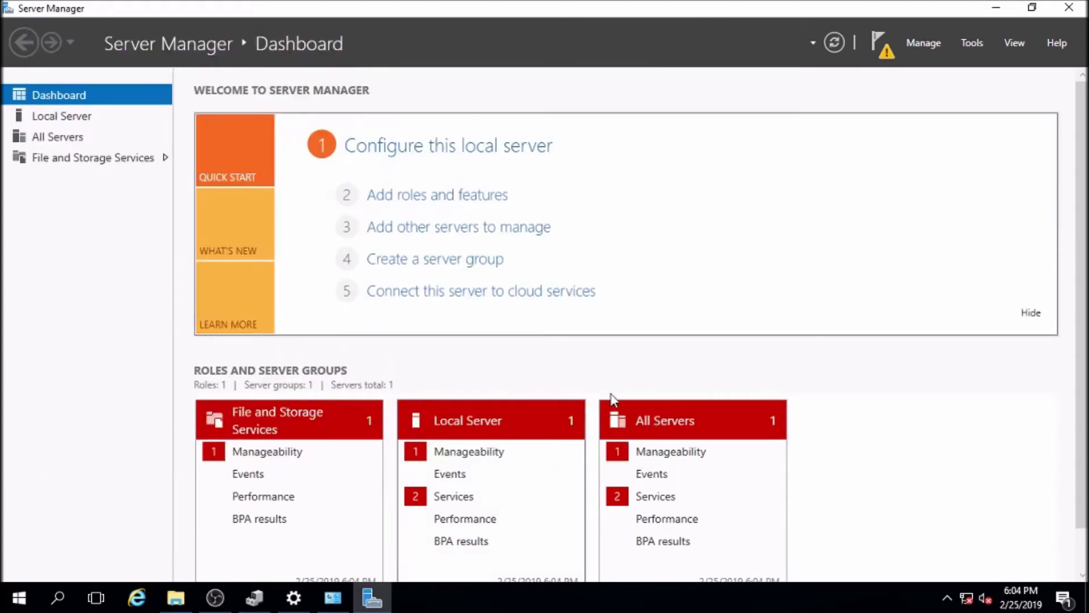
Close Server Manager and retry enabling the Wi-Fi adapter in Network Connections
click(1059, 12)
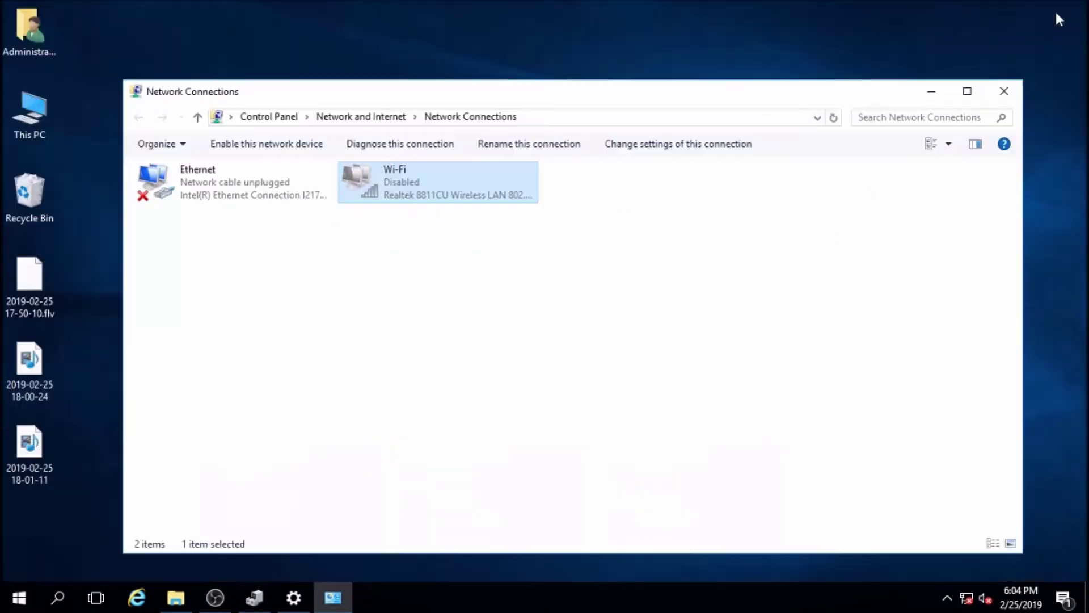
right_click(441, 193)
click(461, 203)
Check the tray network status, then restart the server from Start > Power
click(966, 597)
click(795, 452)
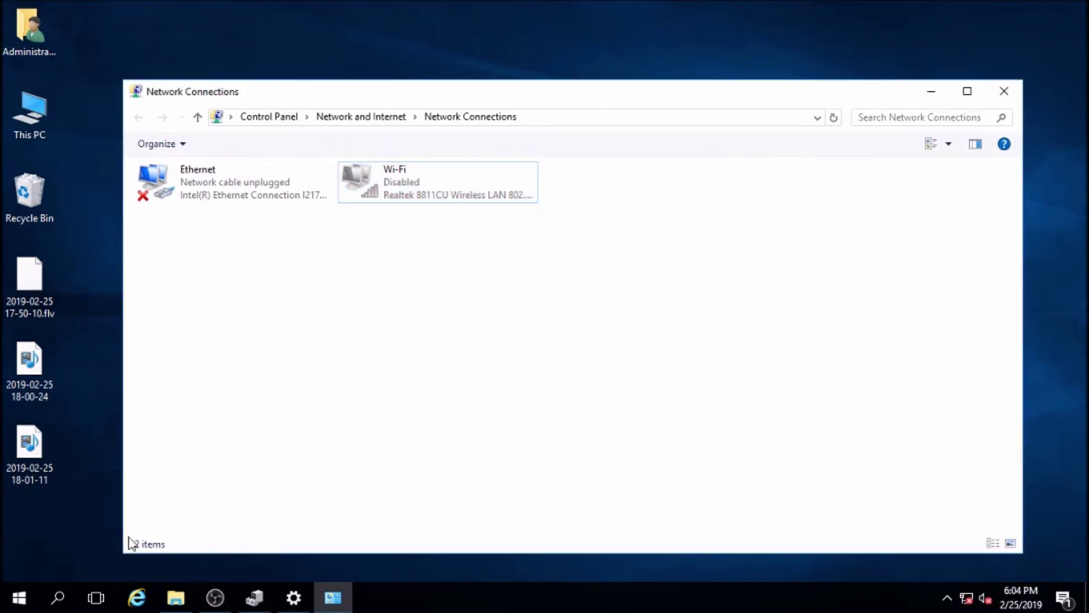
click(13, 600)
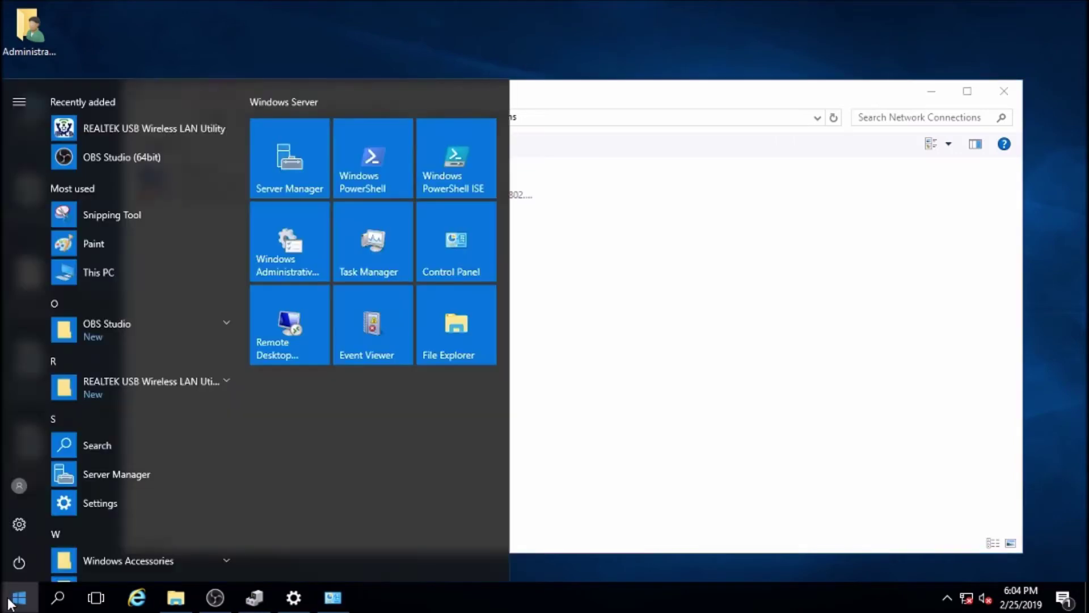
click(25, 566)
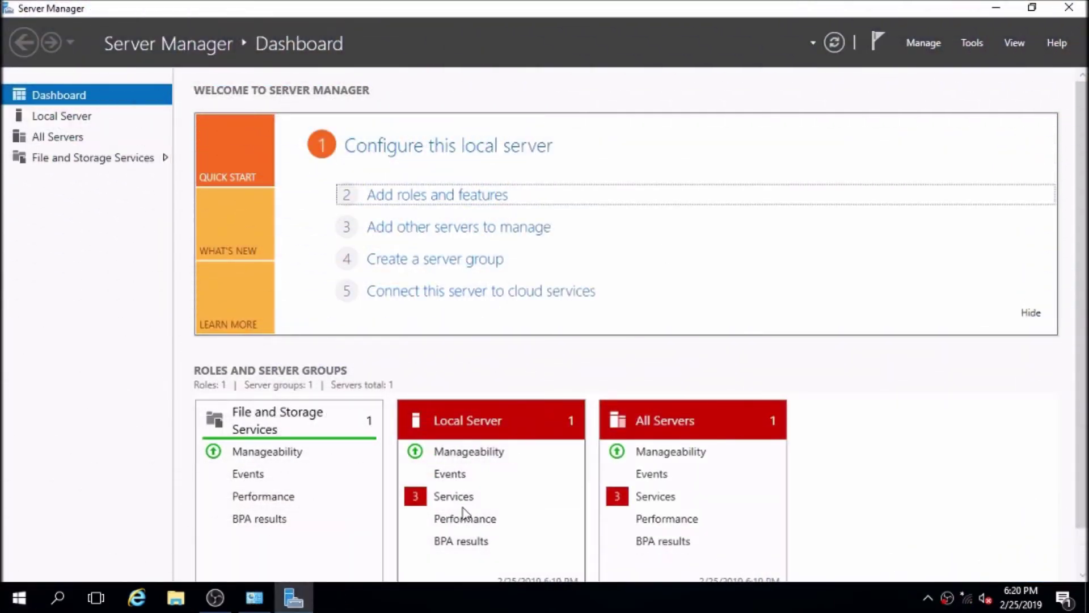
Start the stopped WLAN AutoConfig service from Local Server Services and refresh the dashboard
click(467, 499)
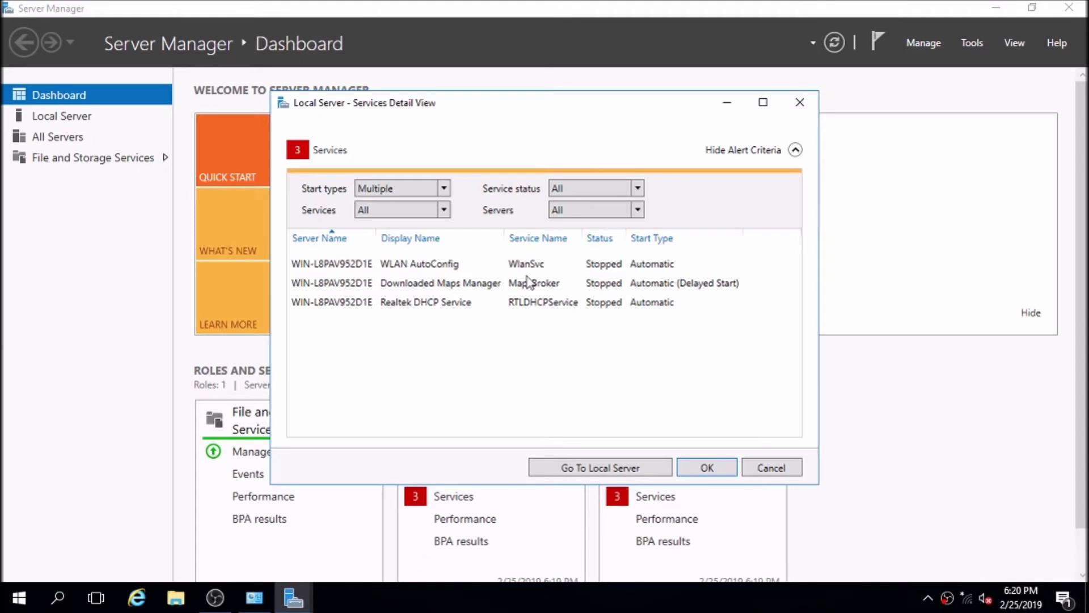
click(437, 273)
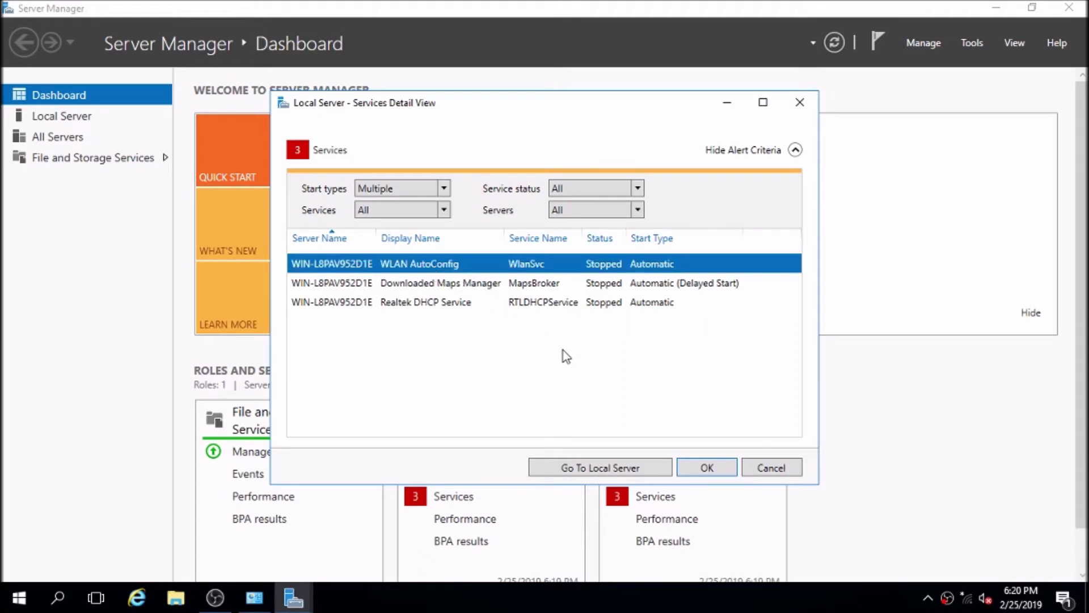
right_click(502, 266)
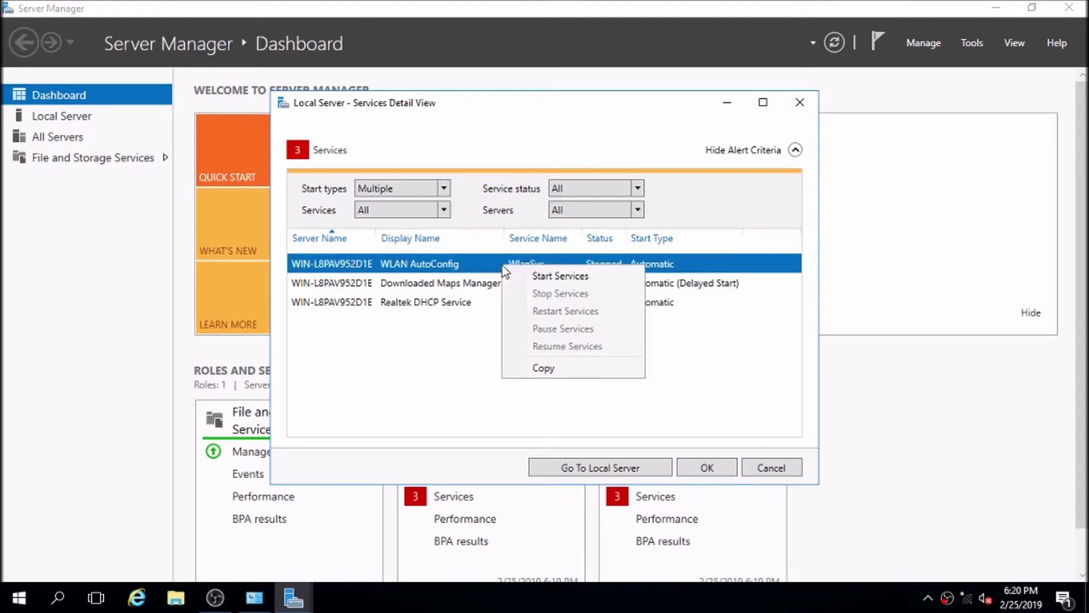
click(530, 276)
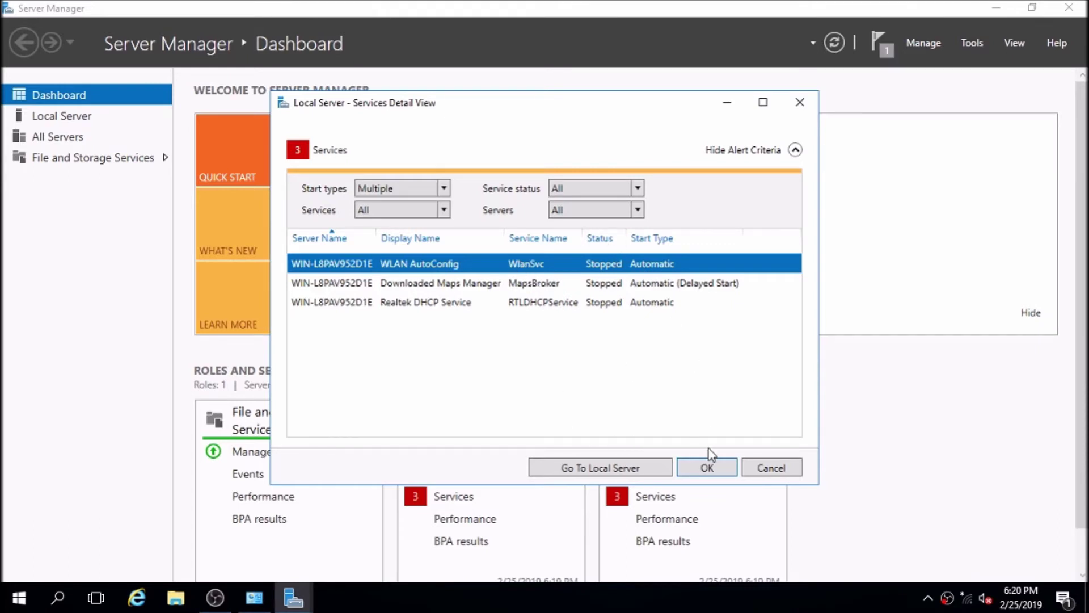
click(711, 472)
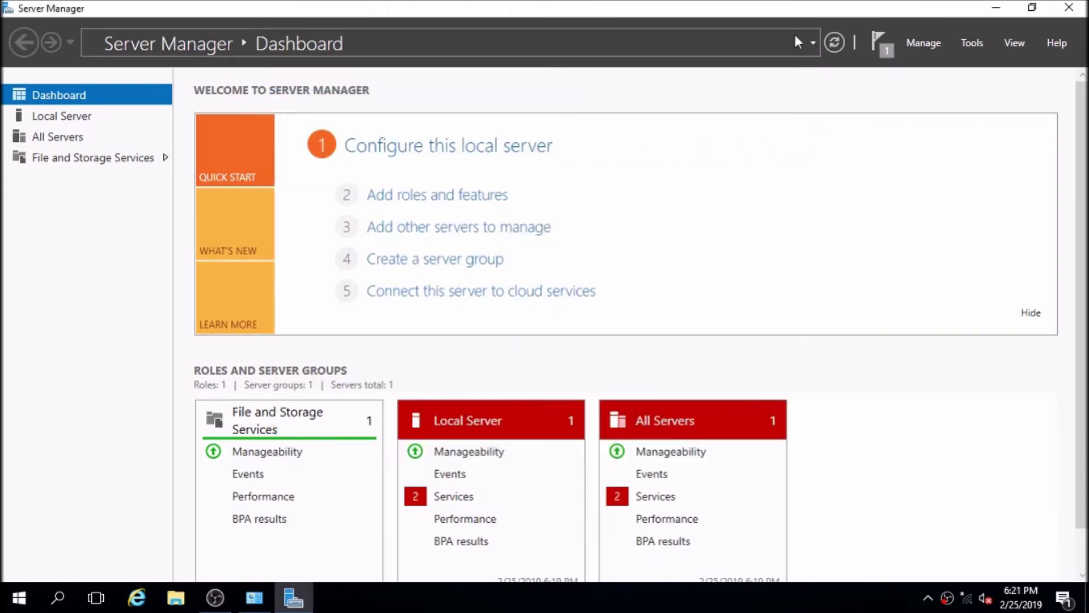
click(833, 42)
Close Server Manager and open Change adapter options from Network & Internet > Ethernet settings
click(1065, 8)
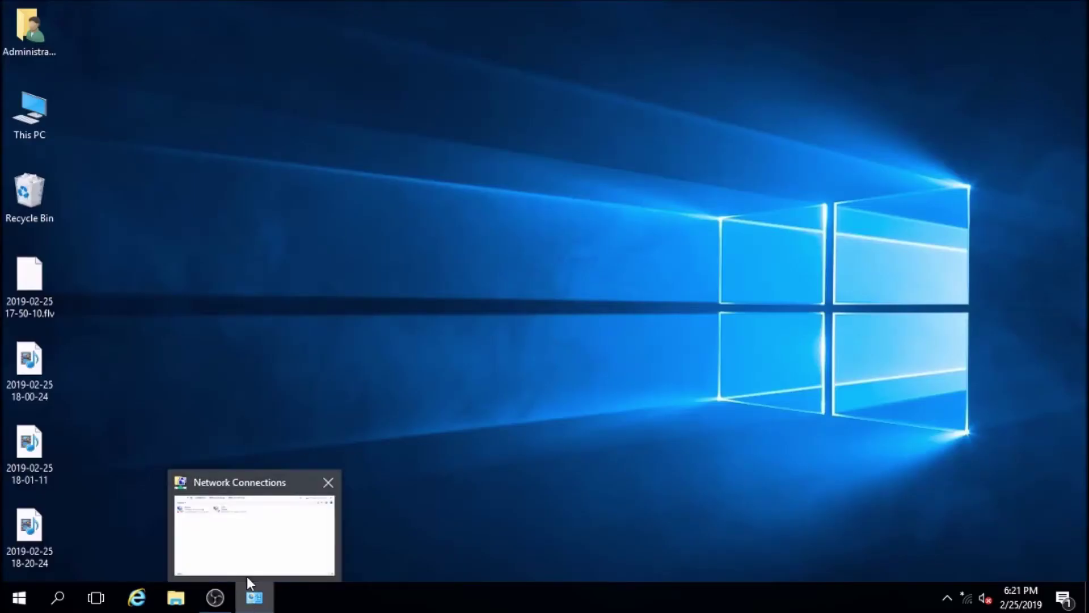
click(968, 603)
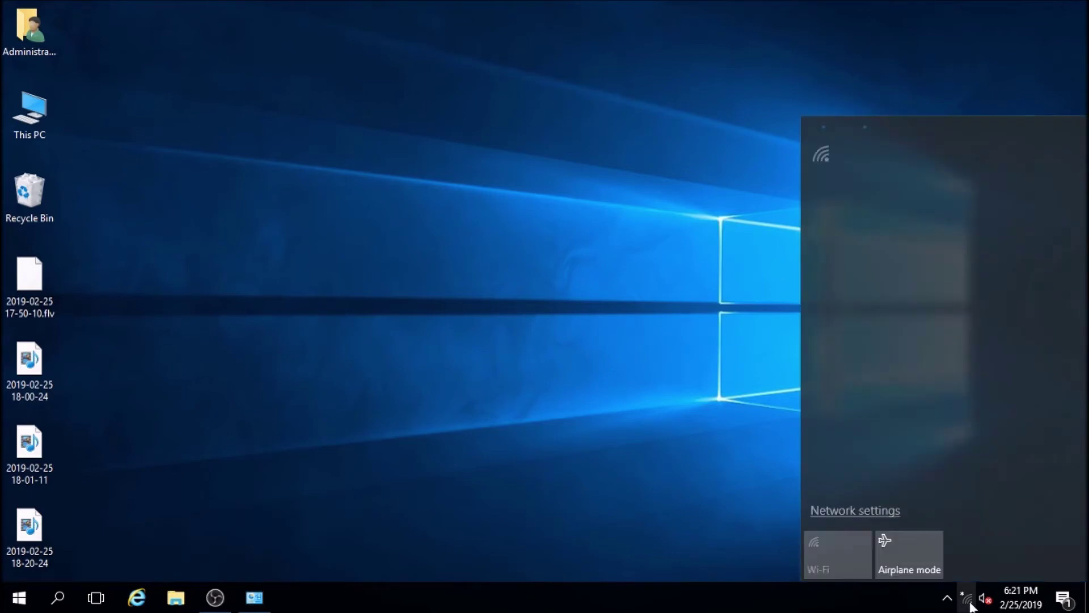
click(879, 511)
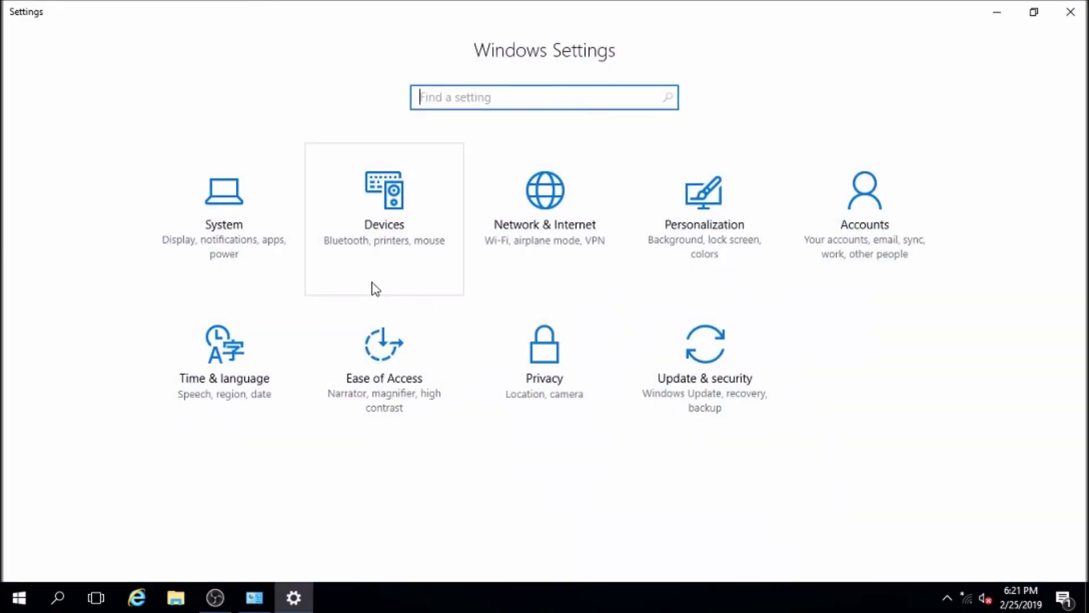
click(548, 222)
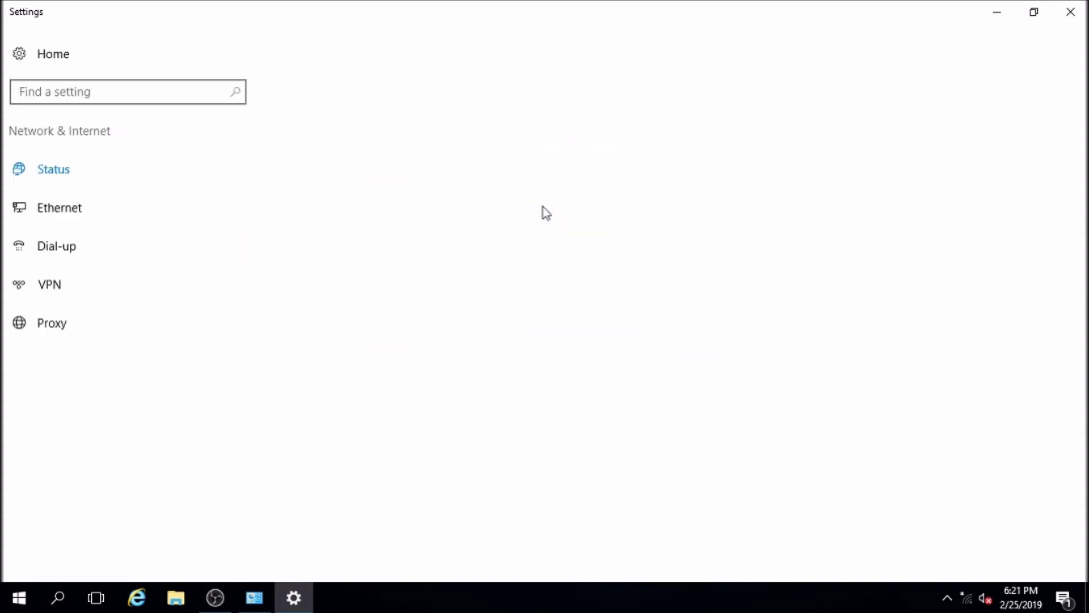
click(59, 211)
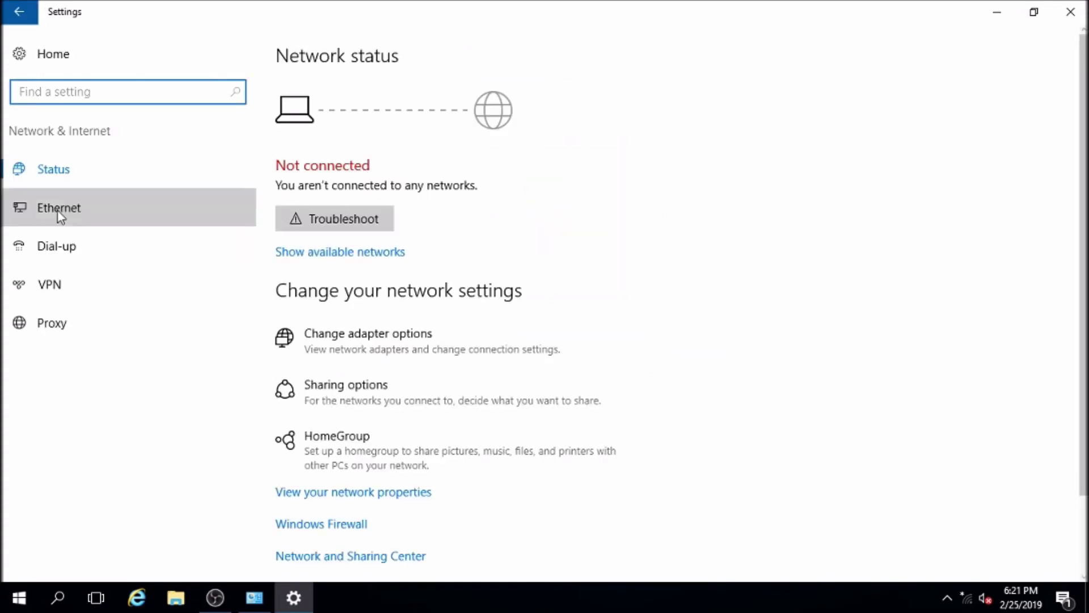
click(385, 211)
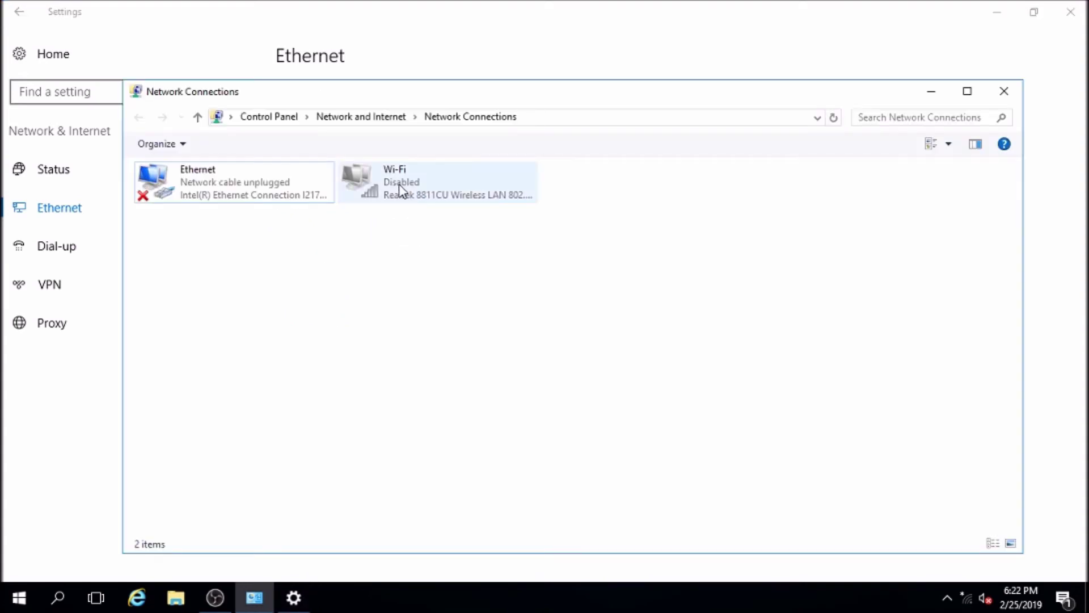
Enable the Wi-Fi adapter and show the Wi-Fi networks in range
click(401, 191)
right_click(403, 186)
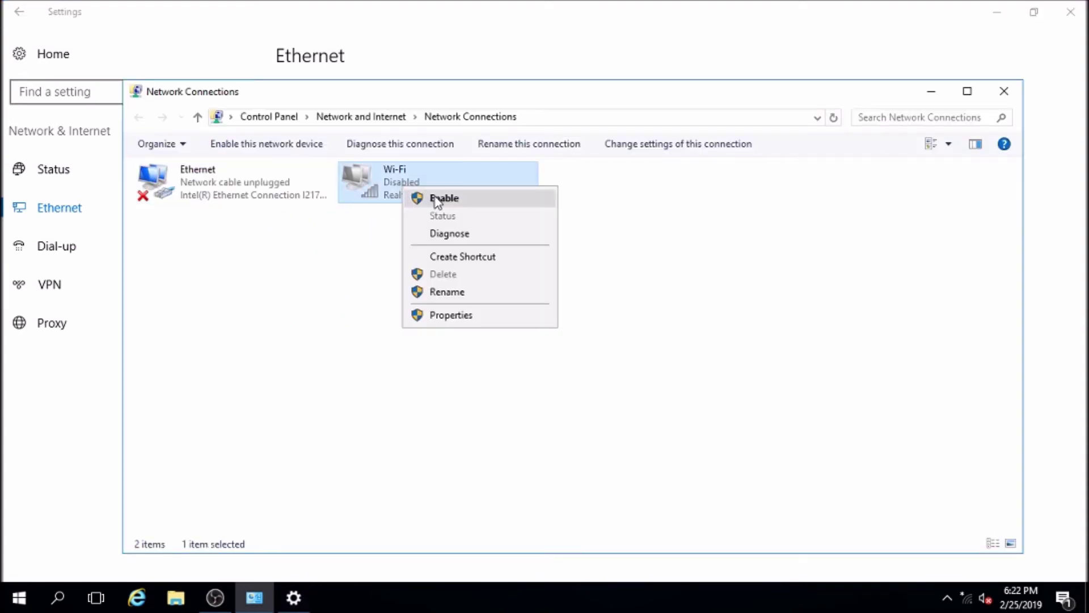
click(417, 197)
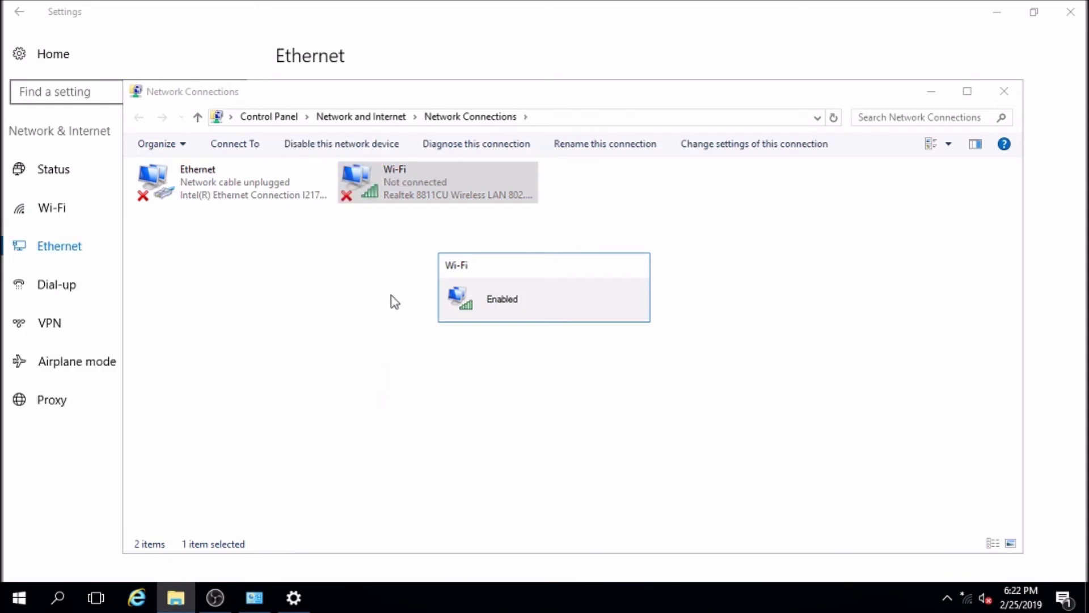
click(969, 603)
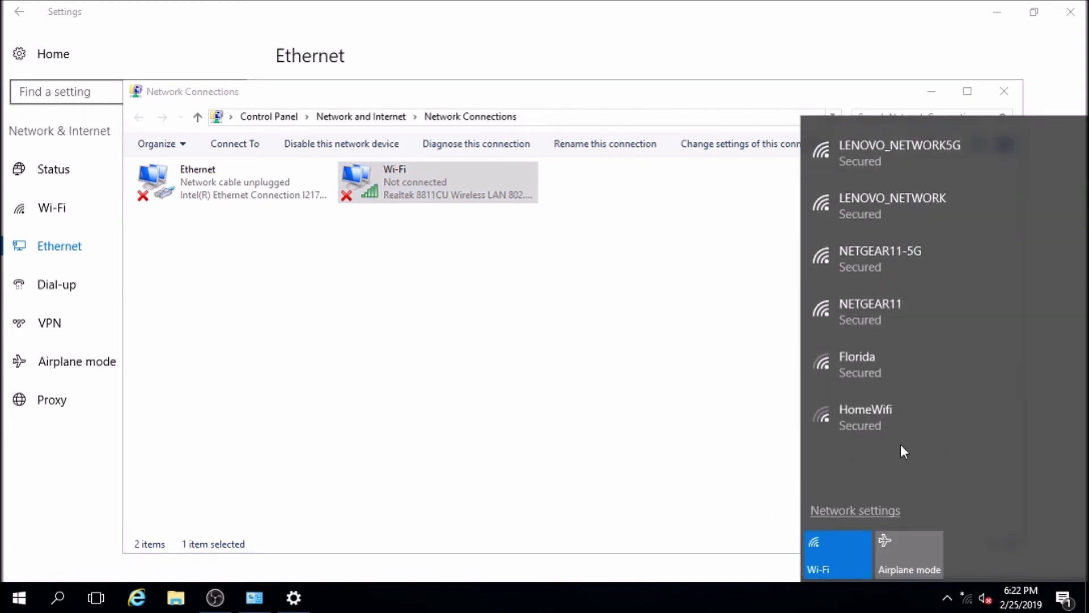
Join LENOVO_NETWORK5G by entering its security key, then close the network flyout
click(961, 142)
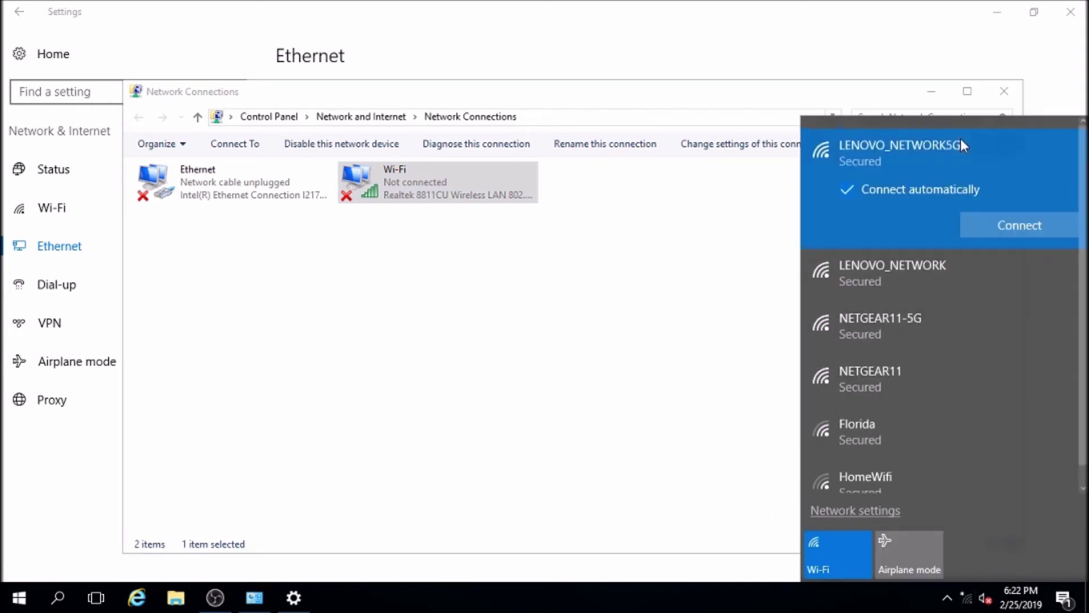
click(1016, 225)
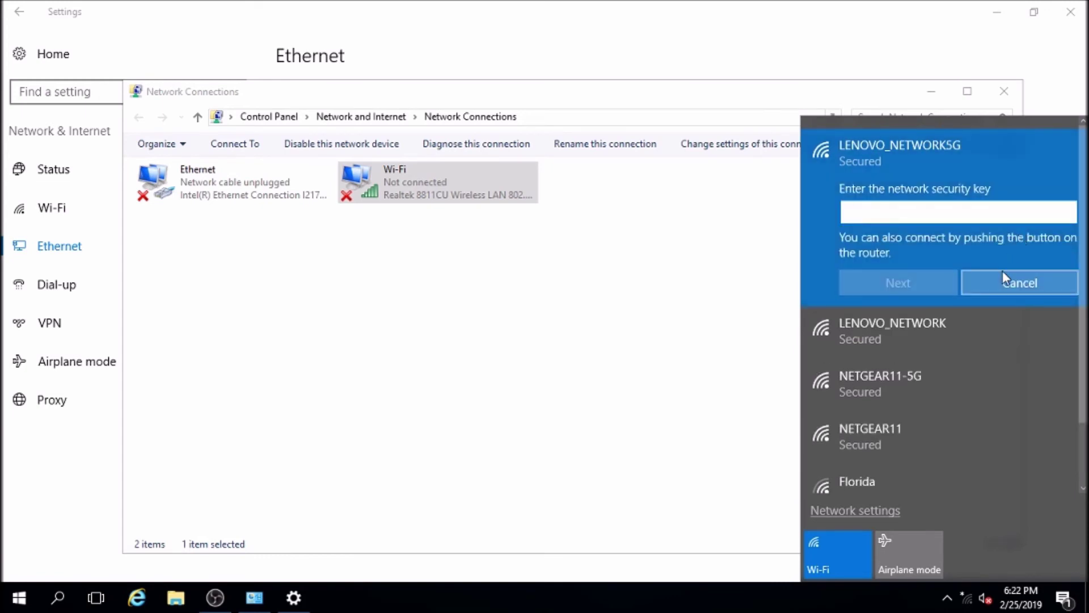
text(**********)
key(Return)
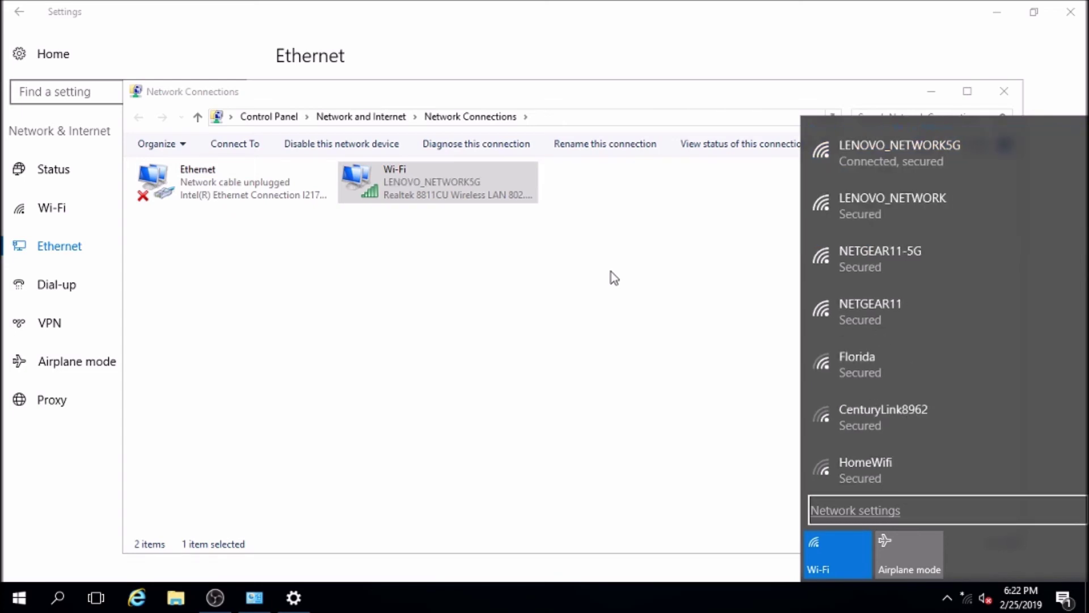
click(565, 392)
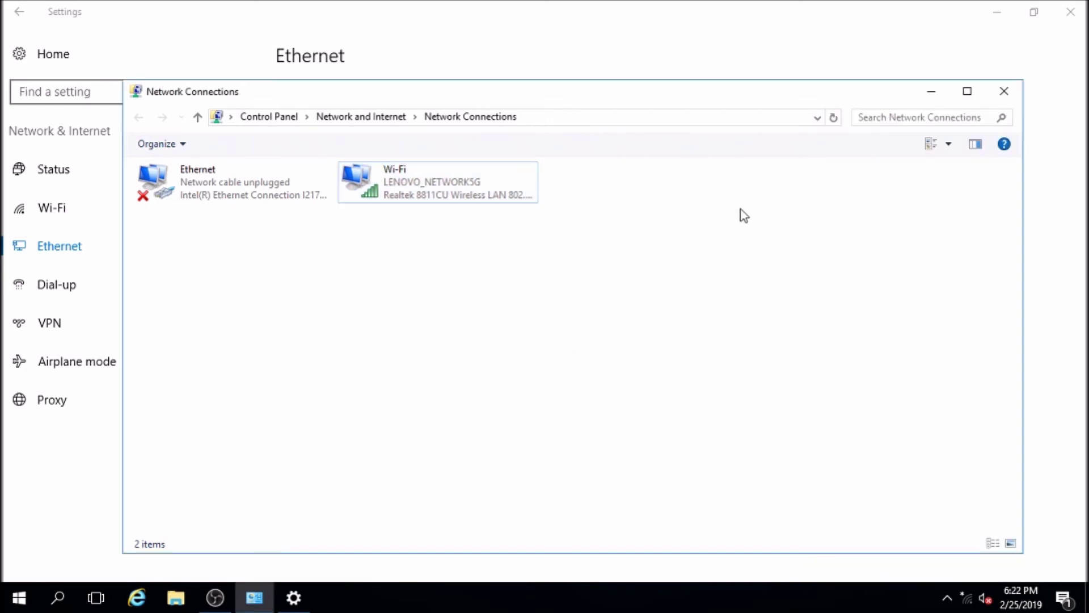
Minimize open windows, browse to del.com in Internet Explorer, and accept the Security Alert
click(931, 92)
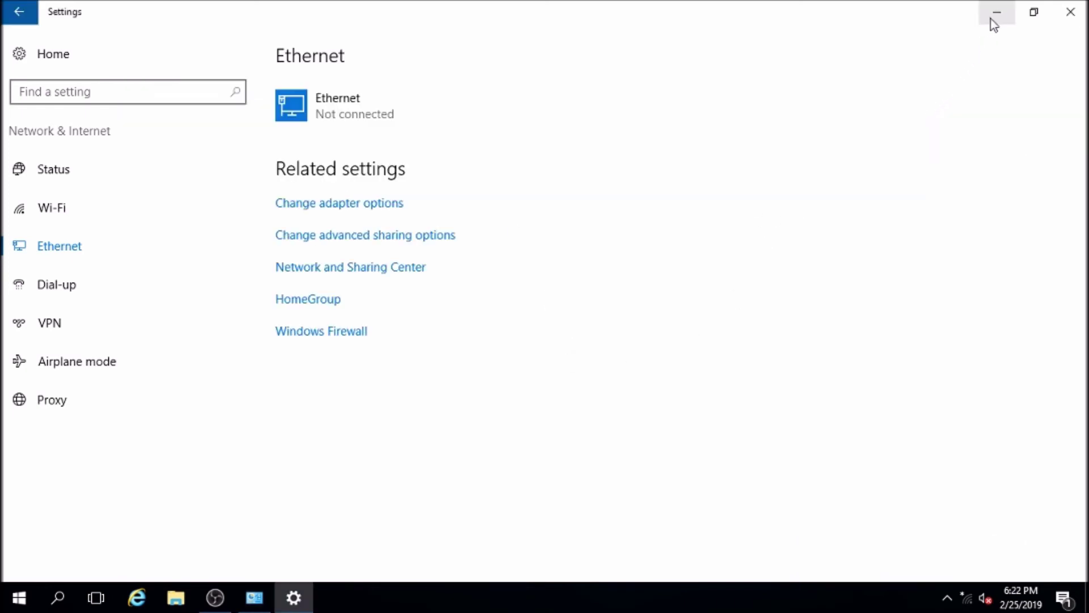
click(997, 13)
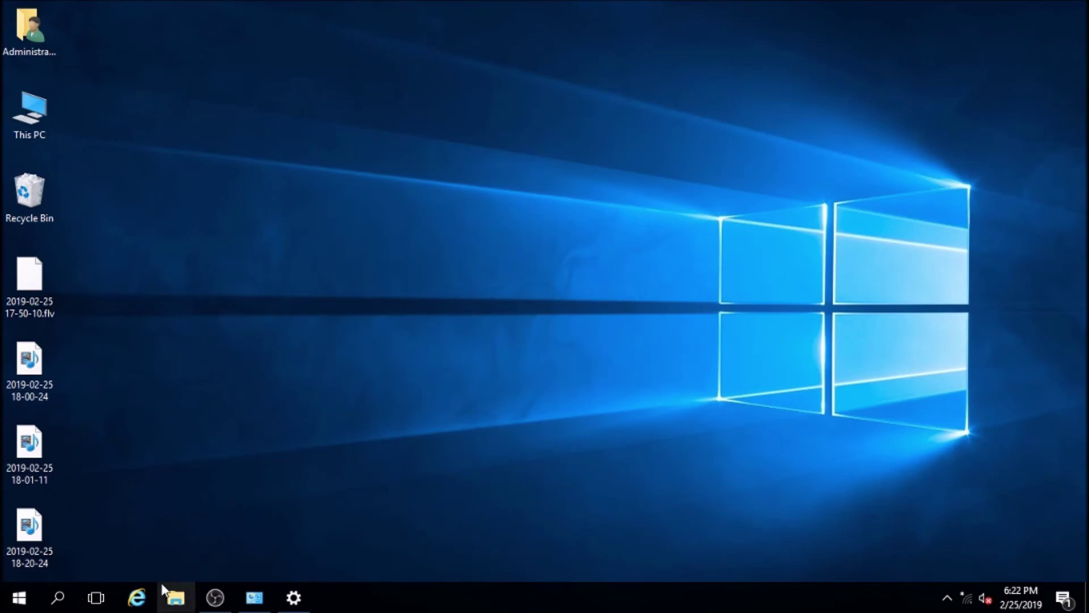
click(138, 598)
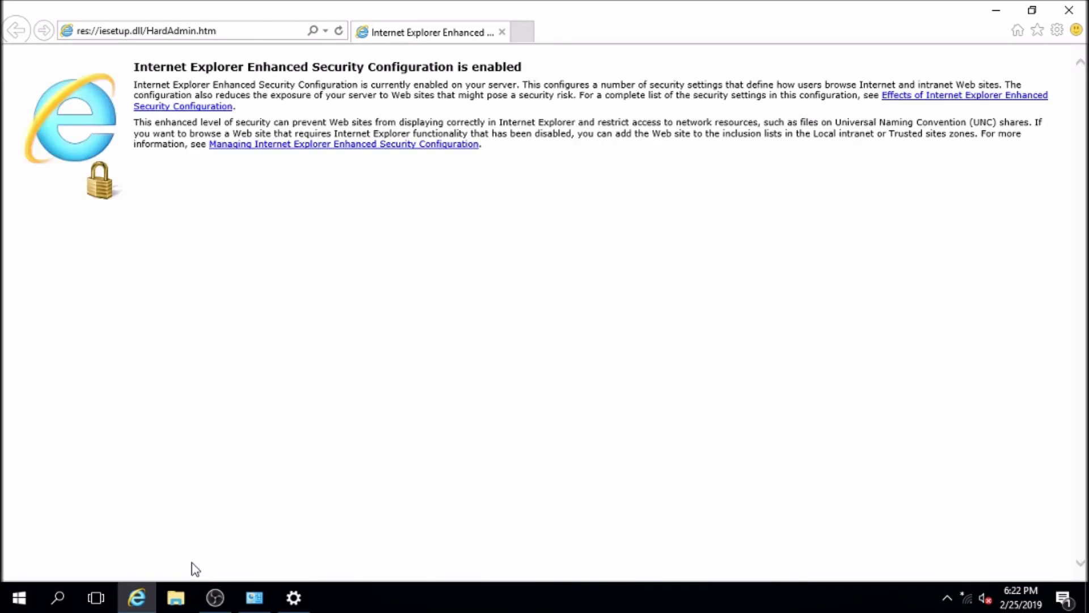
click(239, 32)
text(del.com)
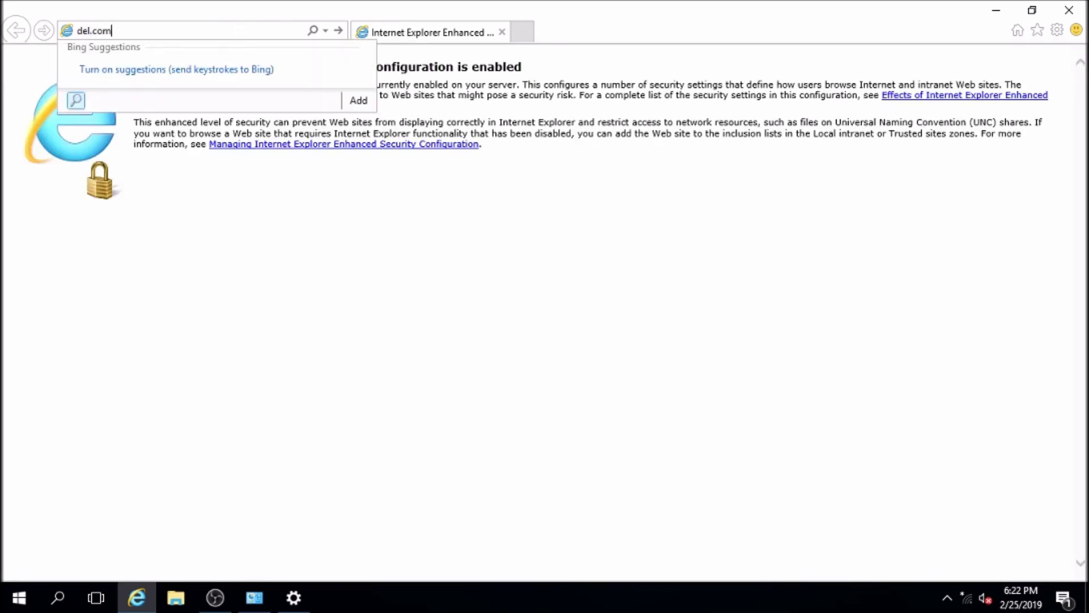
key(Return)
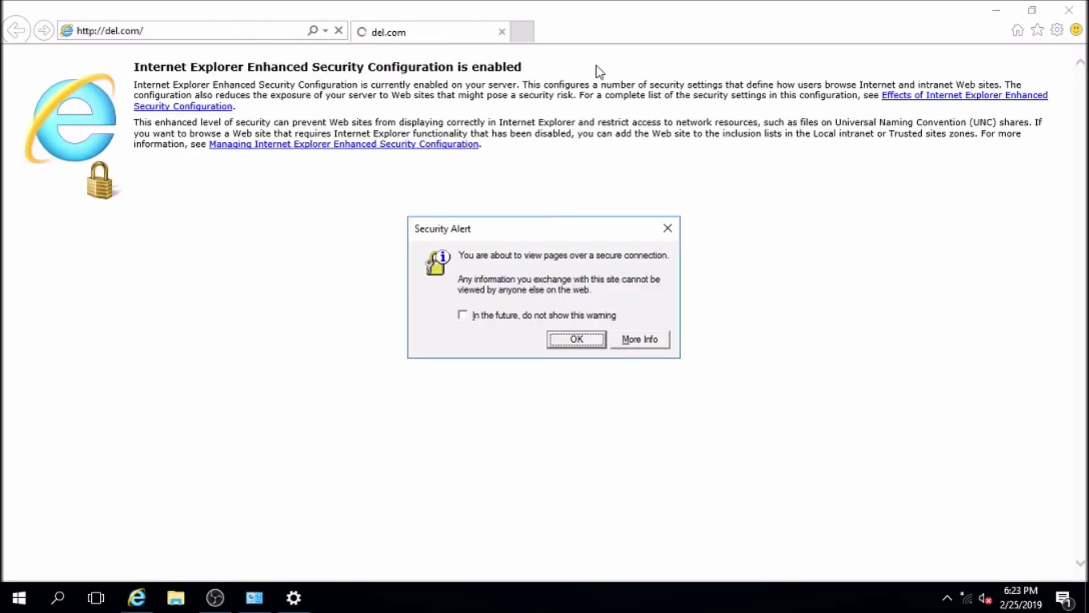
click(596, 344)
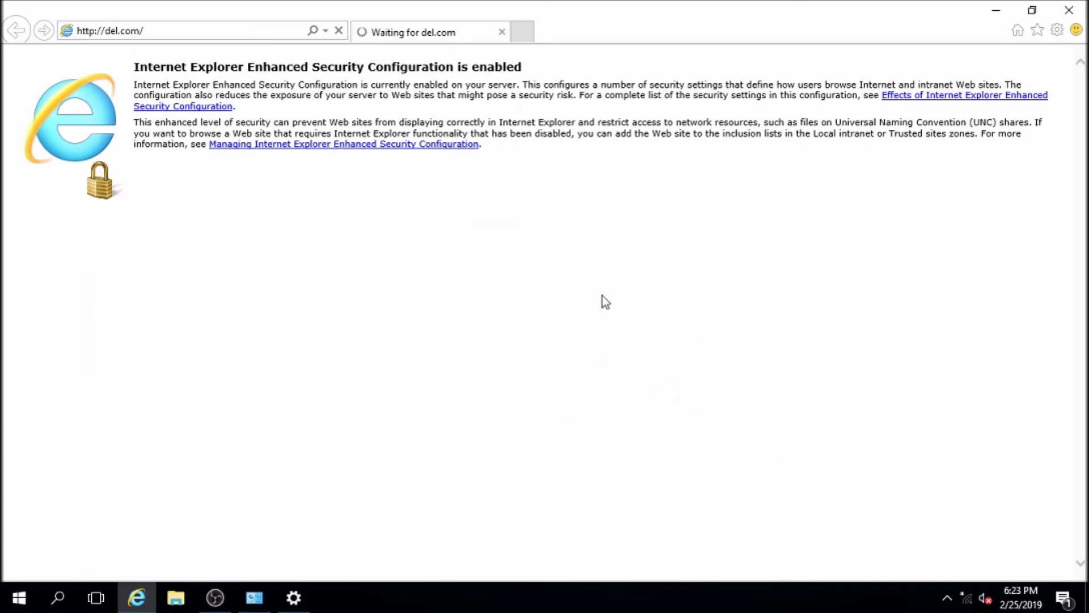
click(670, 311)
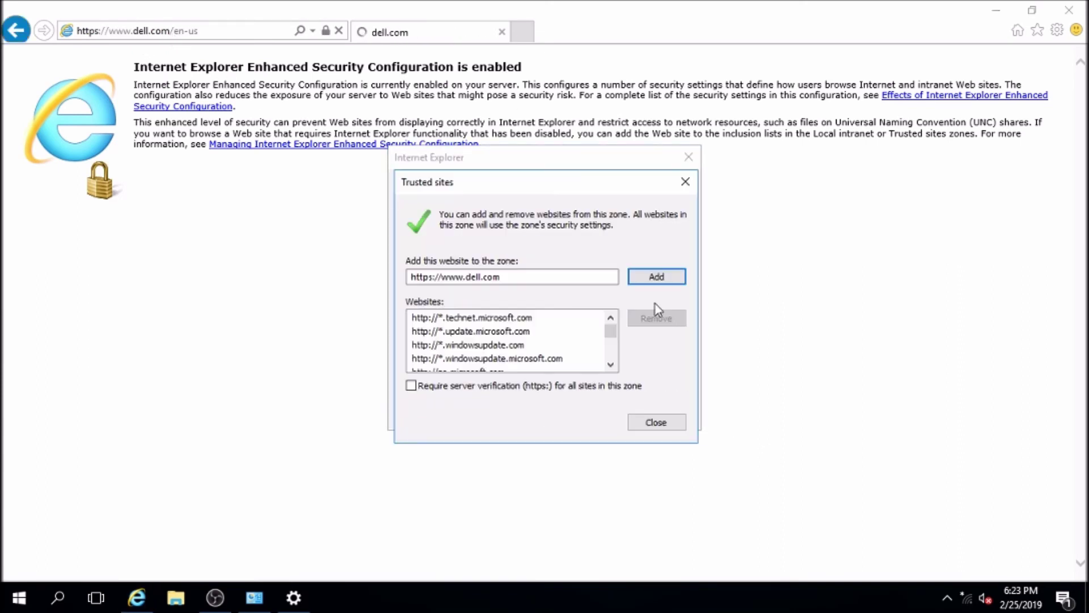
click(679, 276)
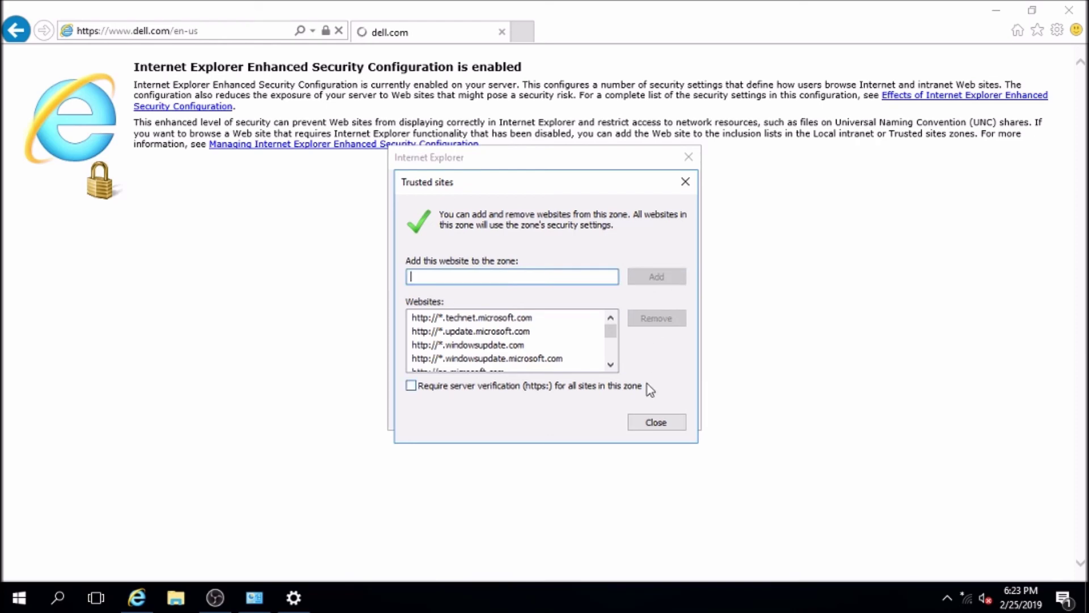
click(656, 425)
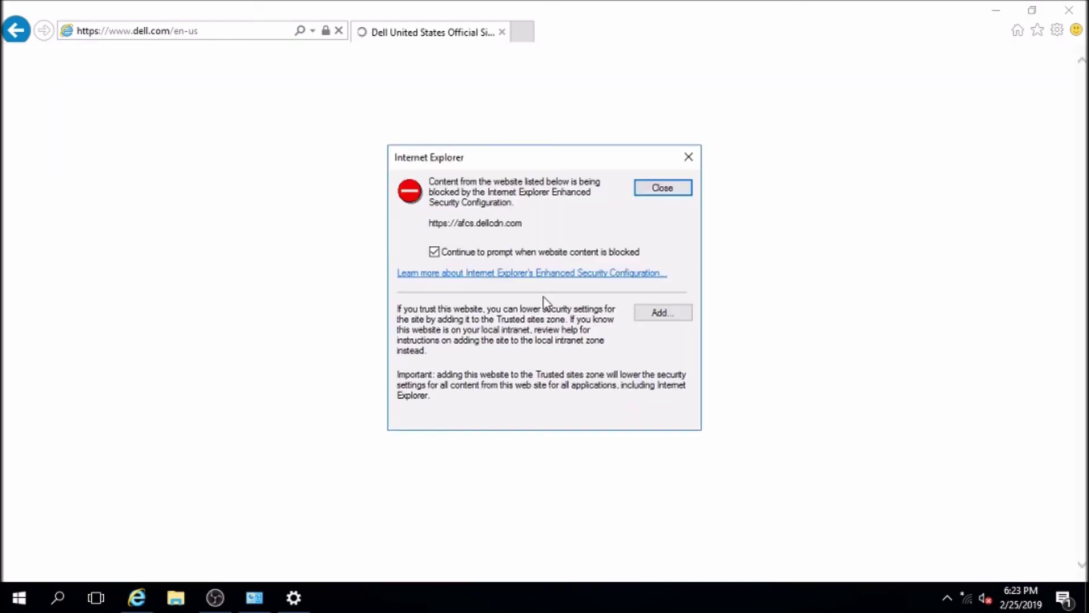
click(645, 307)
click(657, 277)
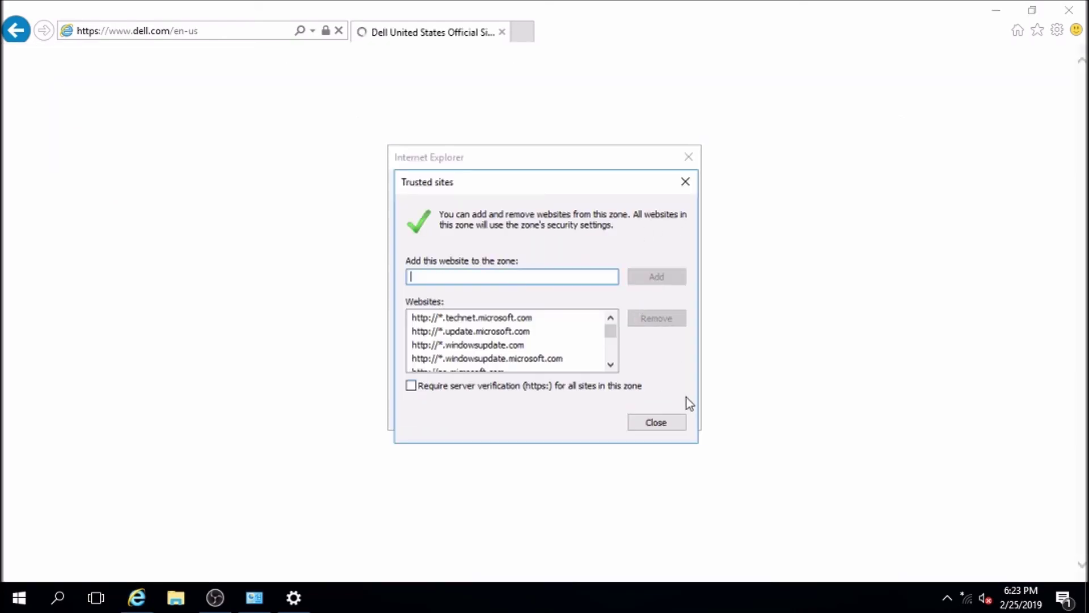
click(656, 422)
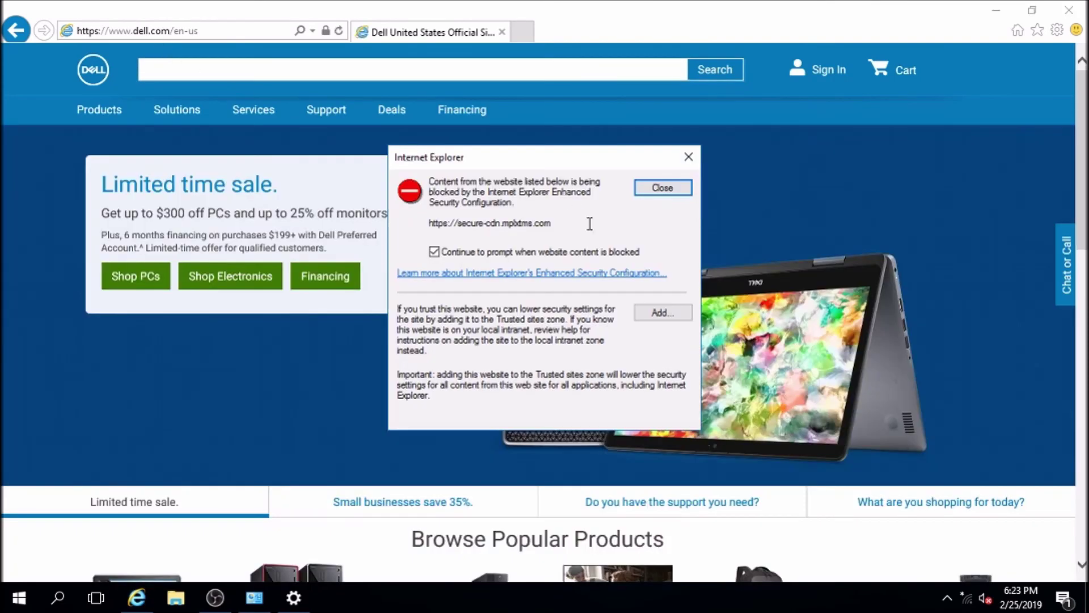
Add secure-cdn.mplxtms.com and p.cdn.persaas.dell.com to the Trusted sites zone
click(660, 313)
click(656, 277)
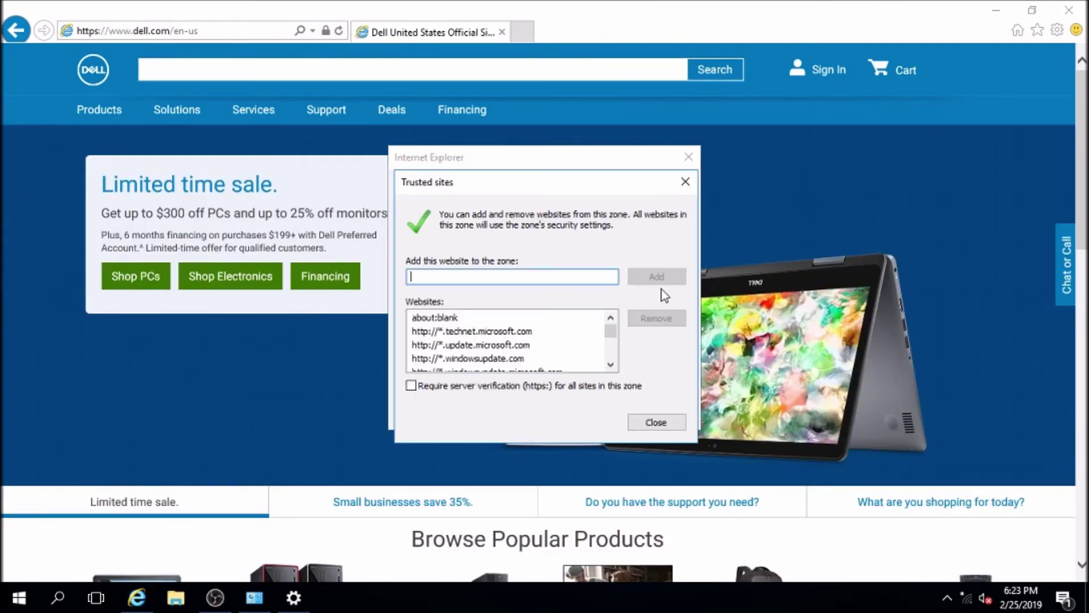
click(657, 424)
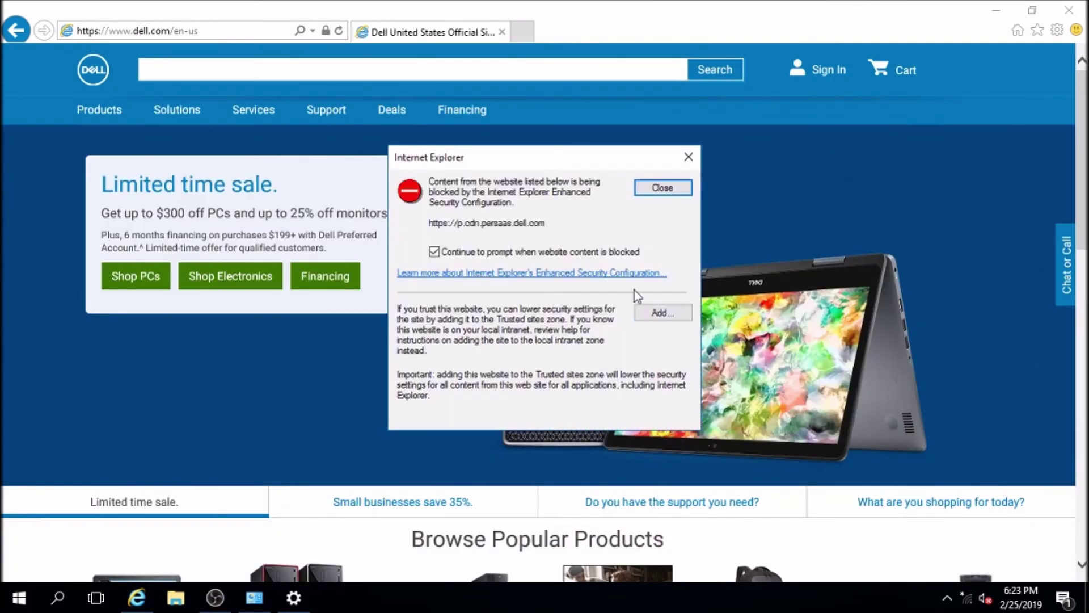
click(659, 312)
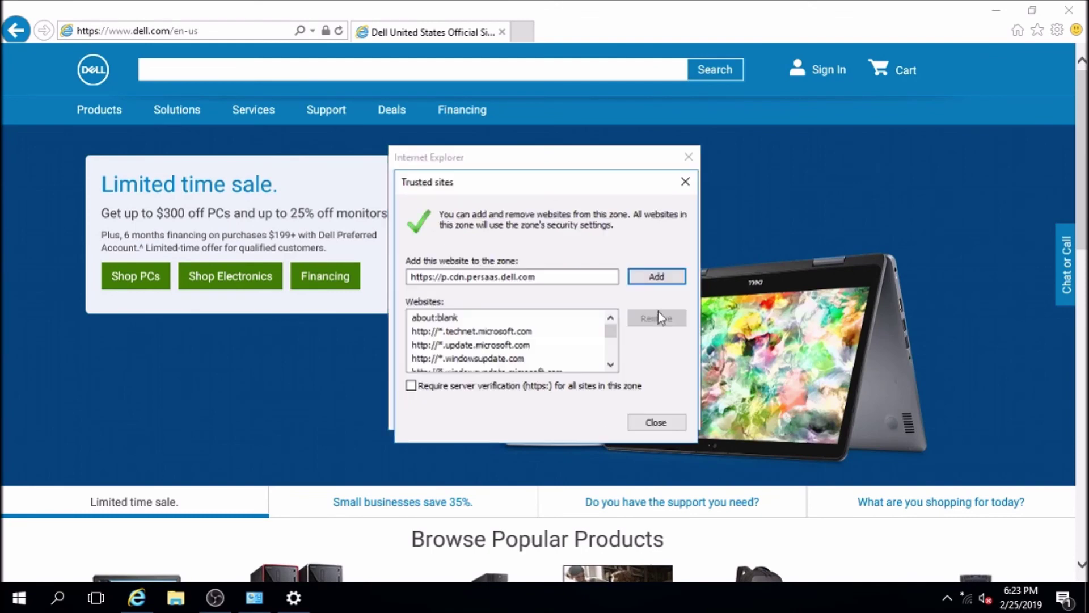
click(672, 277)
click(656, 422)
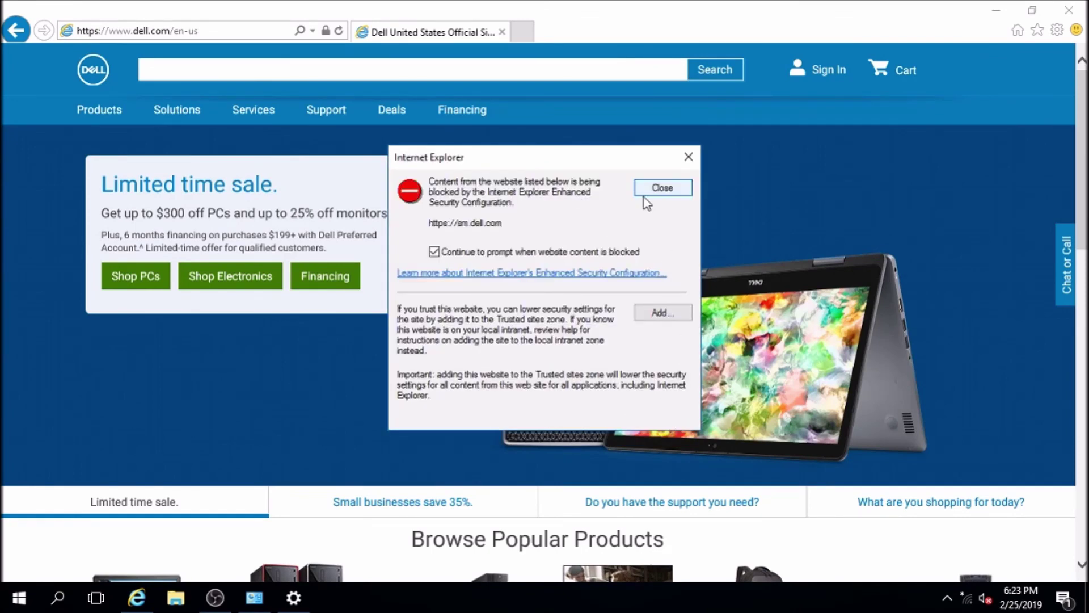
Add sm.dell.com and nexus.ensighten.com to the Trusted sites zone
click(661, 312)
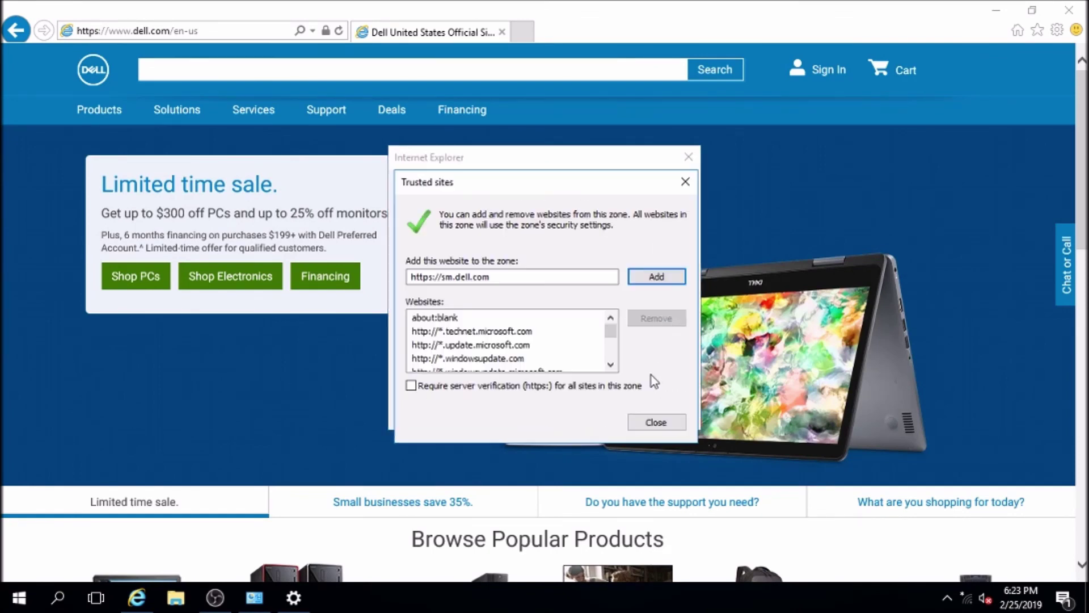
click(649, 278)
click(656, 422)
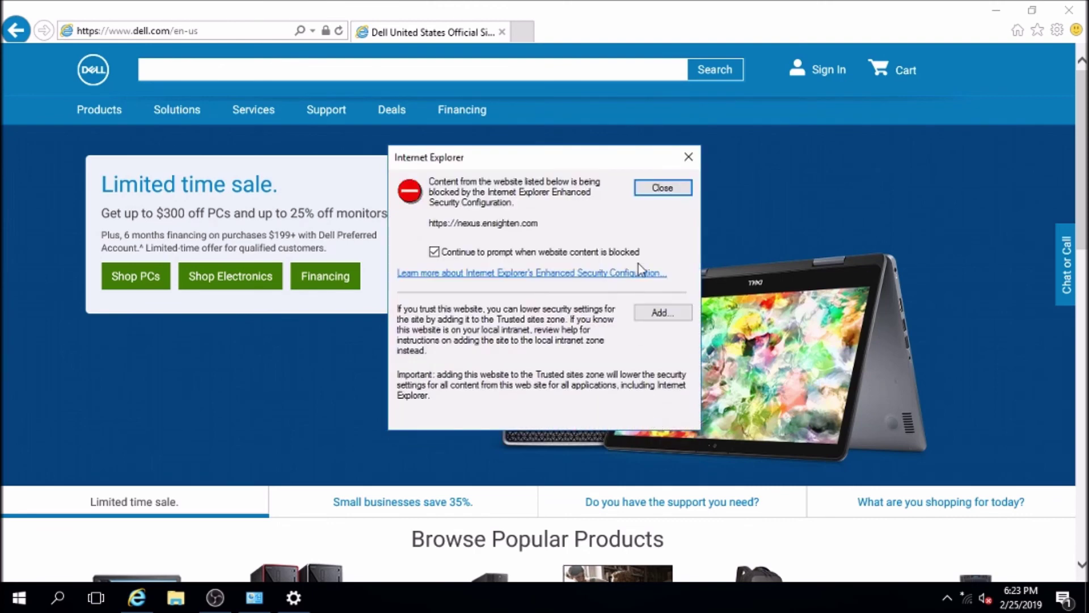
click(661, 313)
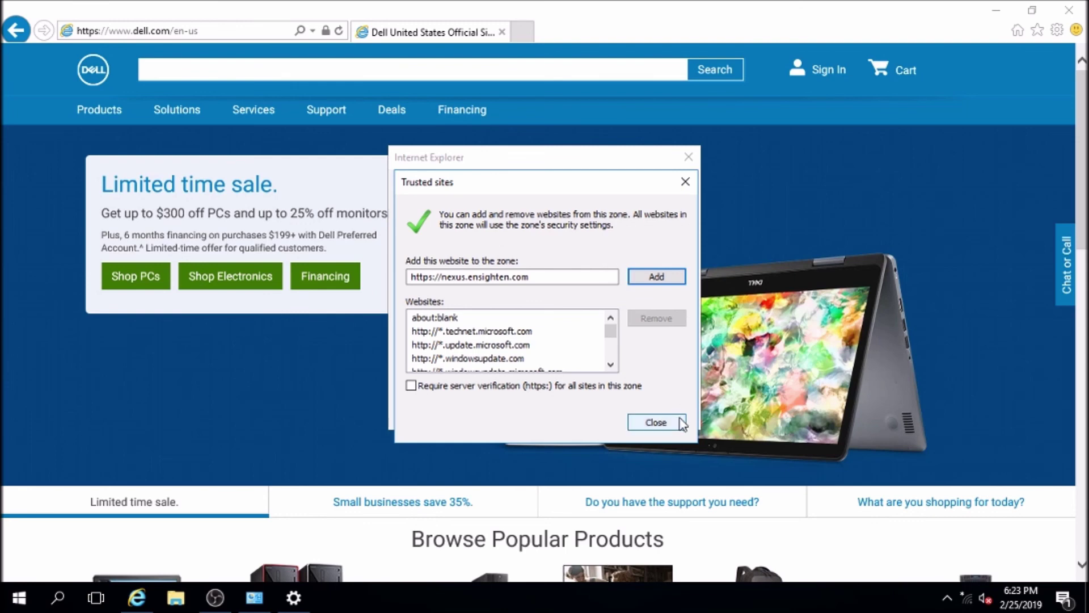
click(661, 277)
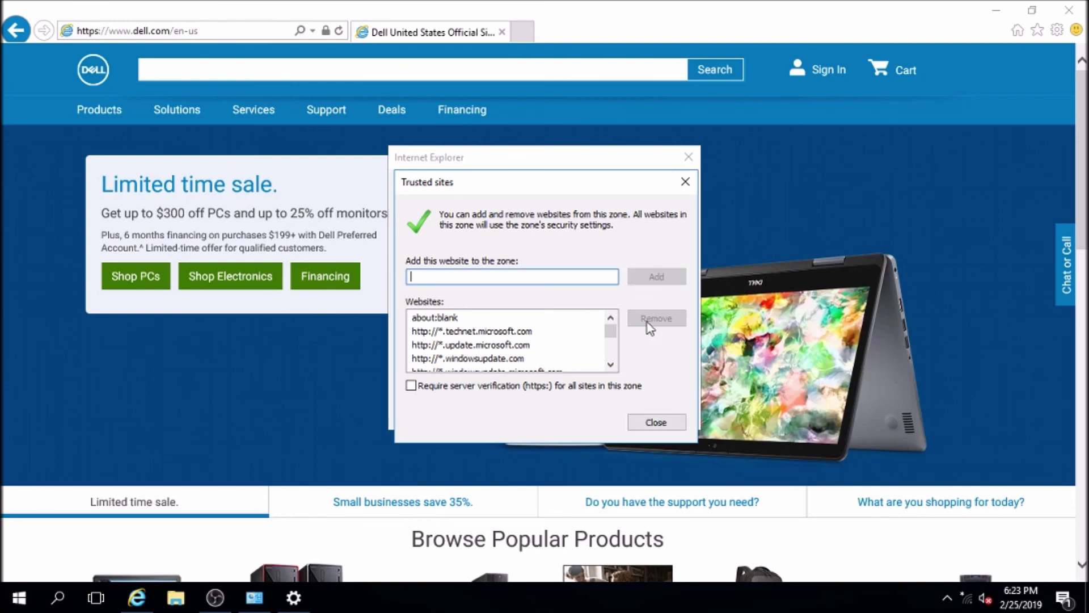
click(657, 422)
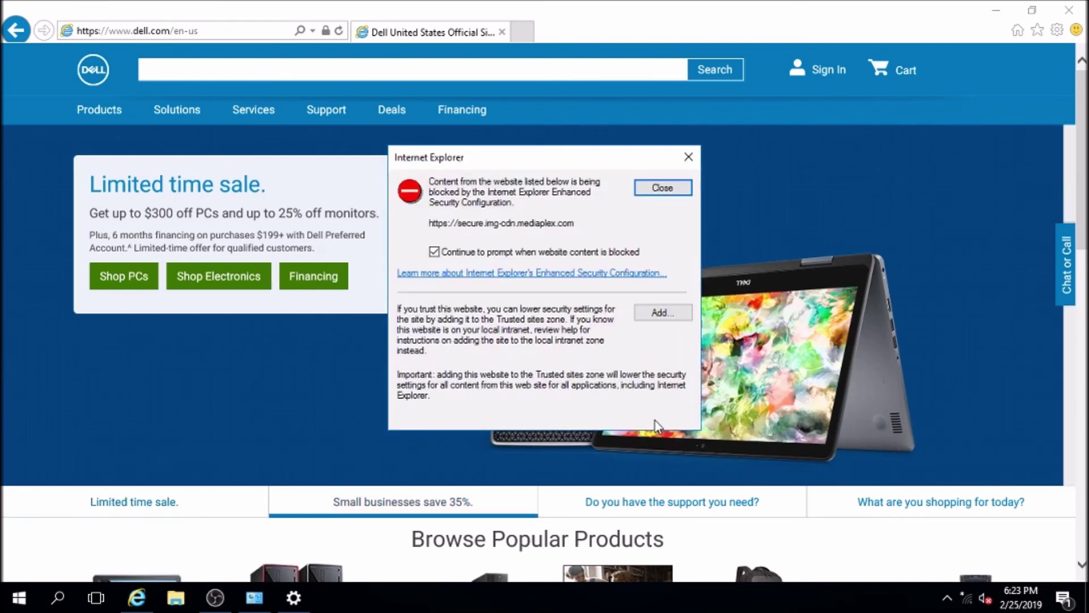
Dismiss the mediaplex, c.evidon.com and clicktale blocked-content warnings
click(689, 157)
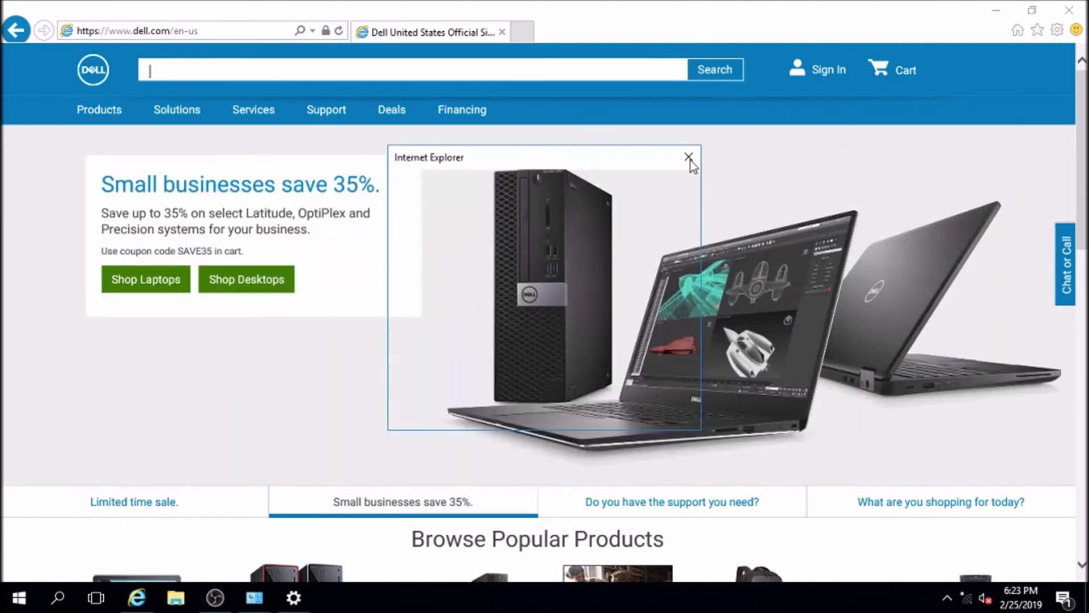
click(690, 160)
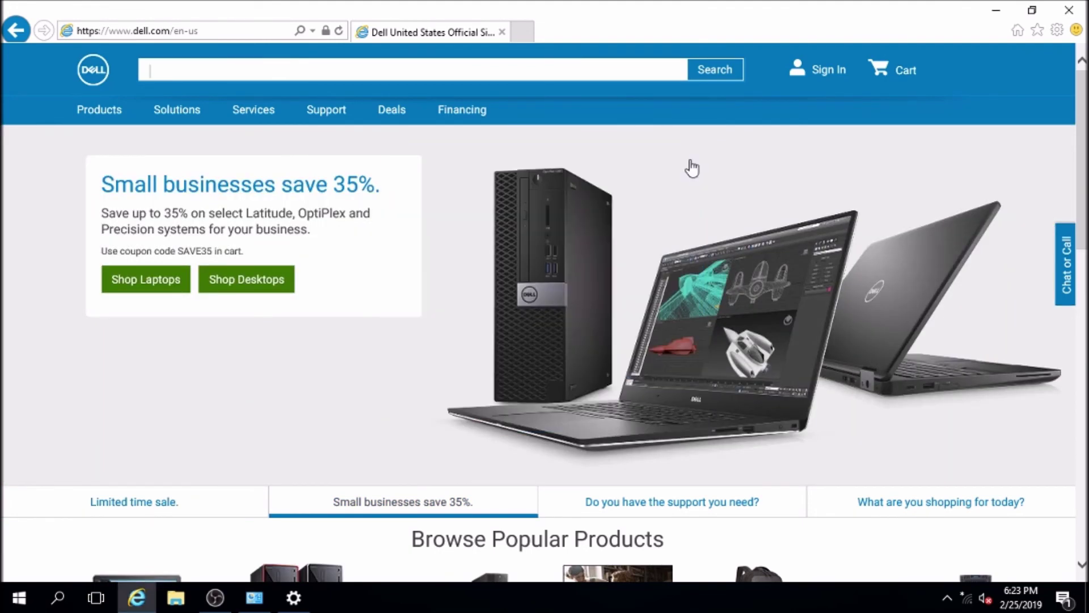
click(689, 159)
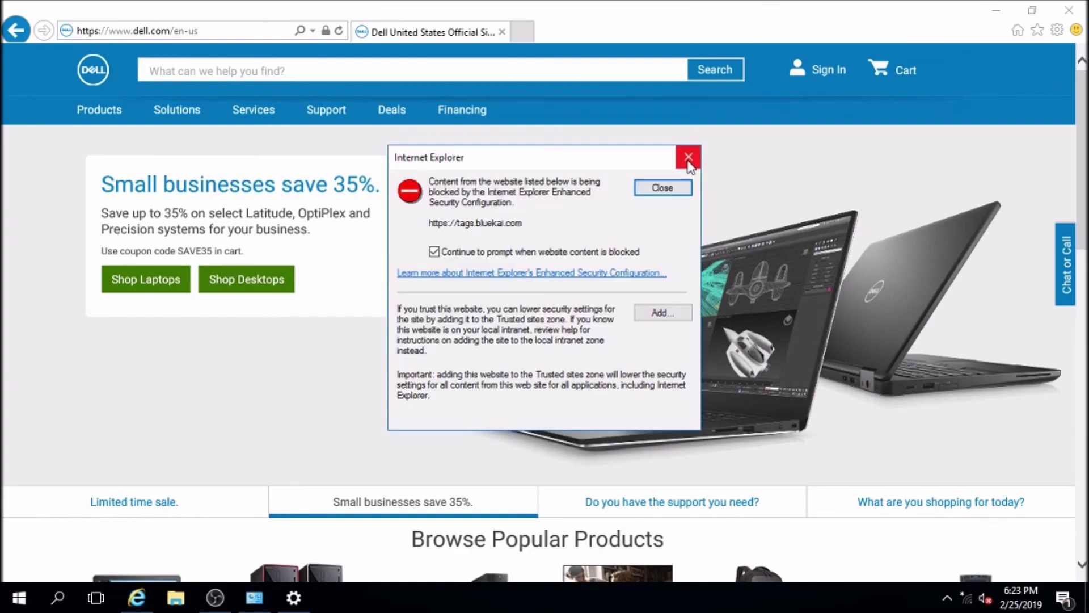